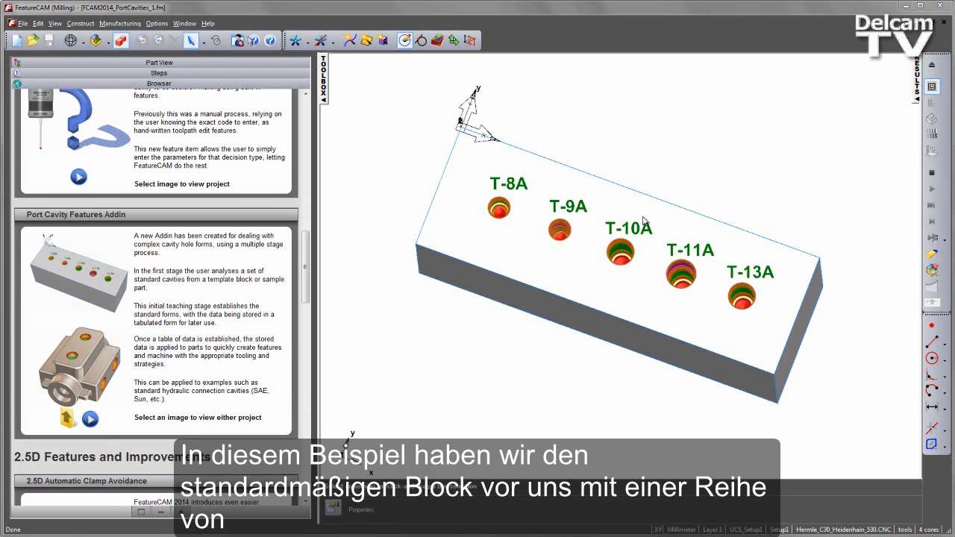
Open the FCAM2014_PortCavities_Addin project folder, copy its full path, and close the file browser.
{"action": "mouse_move", "coordinate": [489, 137]}
{"action": "middle_mouse_down"}
{"action": "mouse_move", "coordinate": [488, 202]}
{"action": "mouse_move", "coordinate": [471, 189]}
{"action": "mouse_move", "coordinate": [482, 203]}
{"action": "middle_mouse_up"}
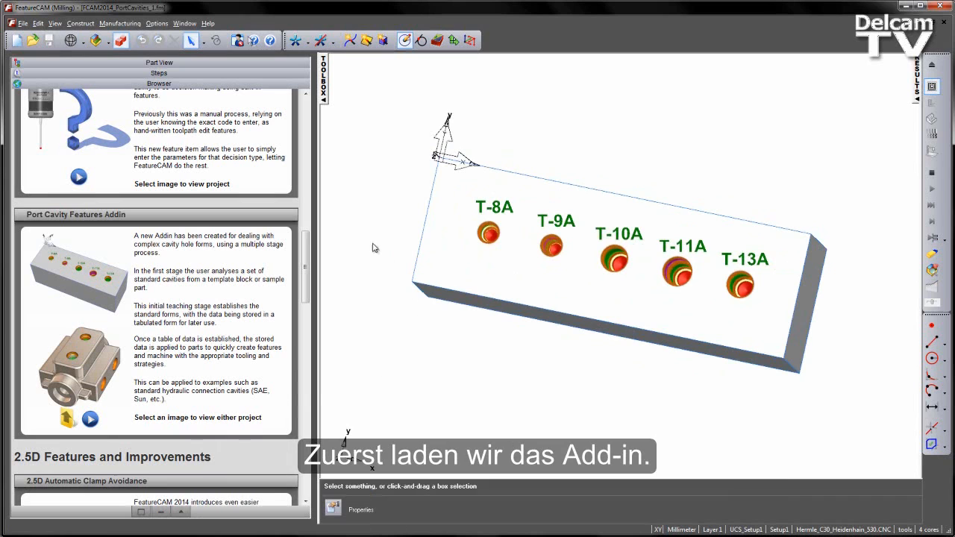
{"action": "left_click", "coordinate": [65, 422]}
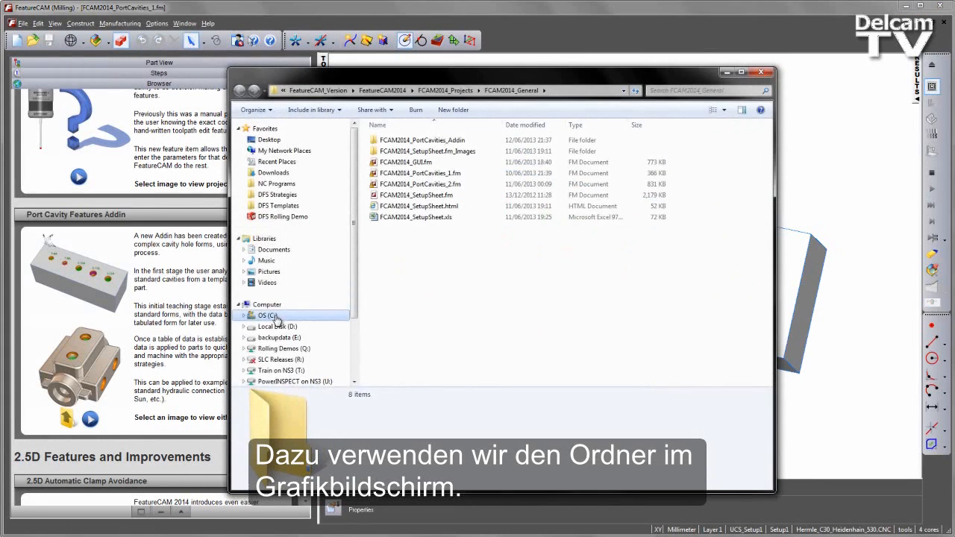
{"action": "double_click", "coordinate": [433, 141]}
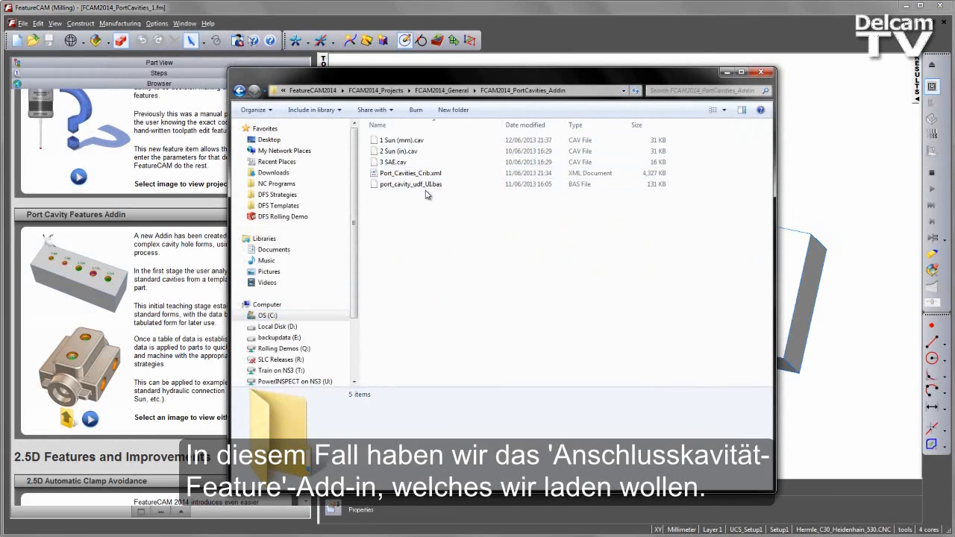
{"action": "left_click", "coordinate": [565, 90]}
{"action": "right_click", "coordinate": [565, 91]}
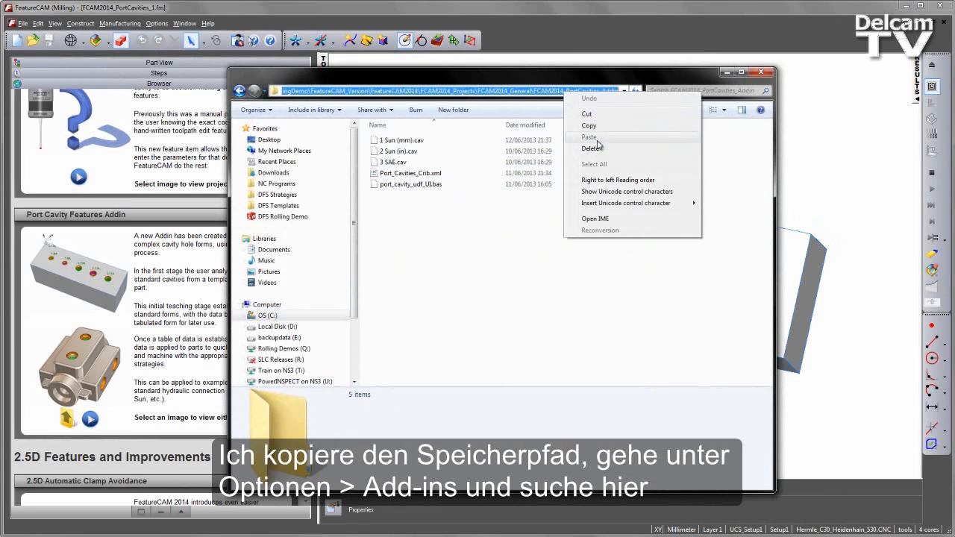
{"action": "left_click", "coordinate": [589, 125]}
{"action": "left_click", "coordinate": [577, 206]}
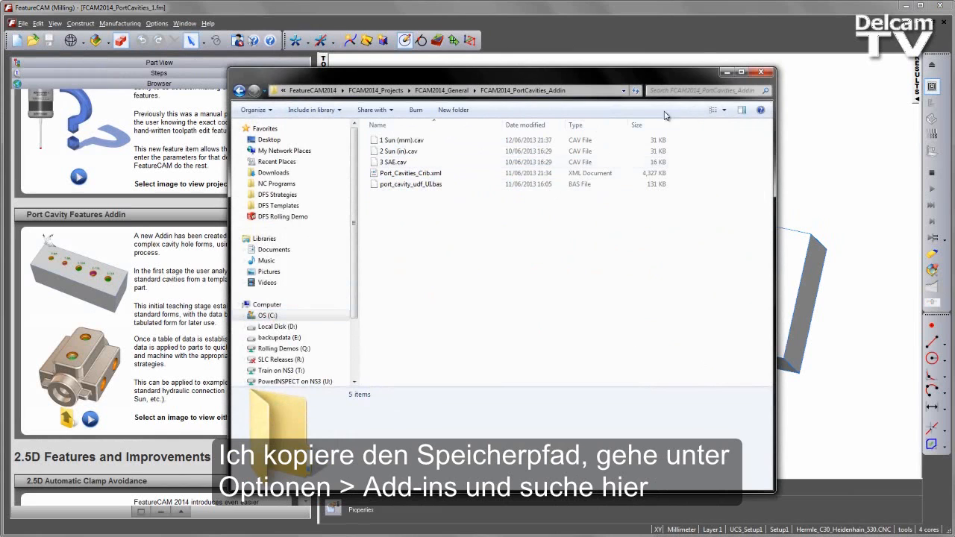
{"action": "left_click", "coordinate": [762, 72]}
Load port_cavity_udf_UI.bas from the copied folder path as a macro add-in.
{"action": "left_click", "coordinate": [157, 23]}
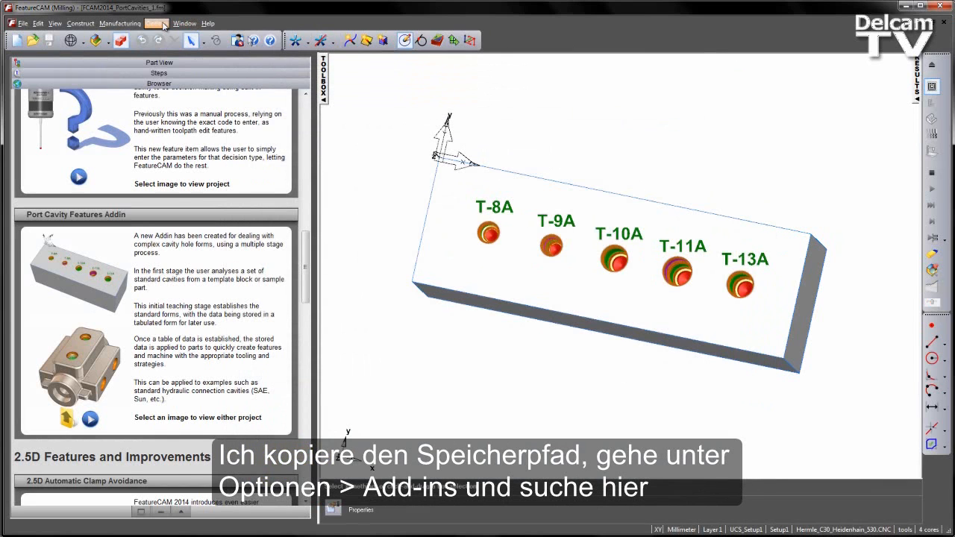
{"action": "left_click", "coordinate": [192, 233]}
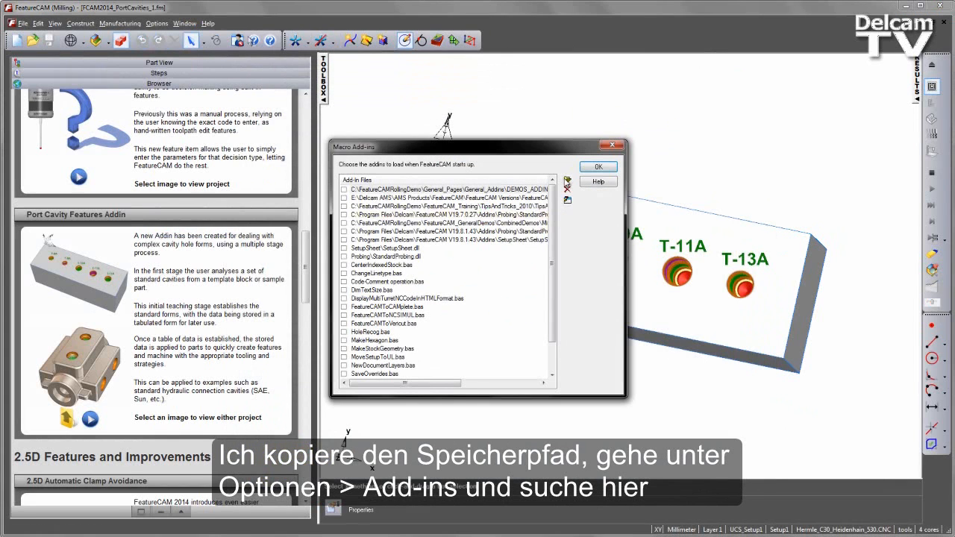
{"action": "left_click", "coordinate": [568, 181]}
{"action": "left_click", "coordinate": [402, 391]}
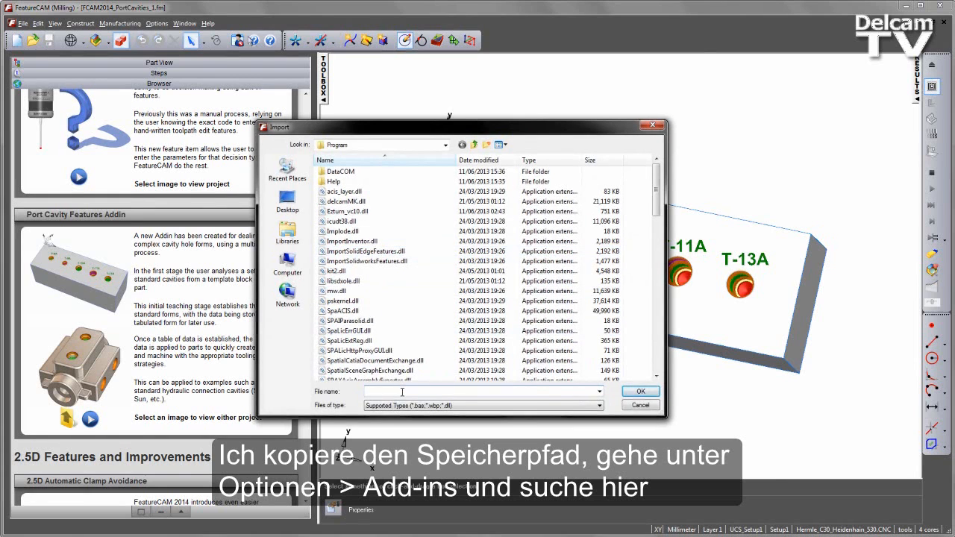
{"action": "key", "text": "ctrl+v"}
{"action": "key", "text": "Return"}
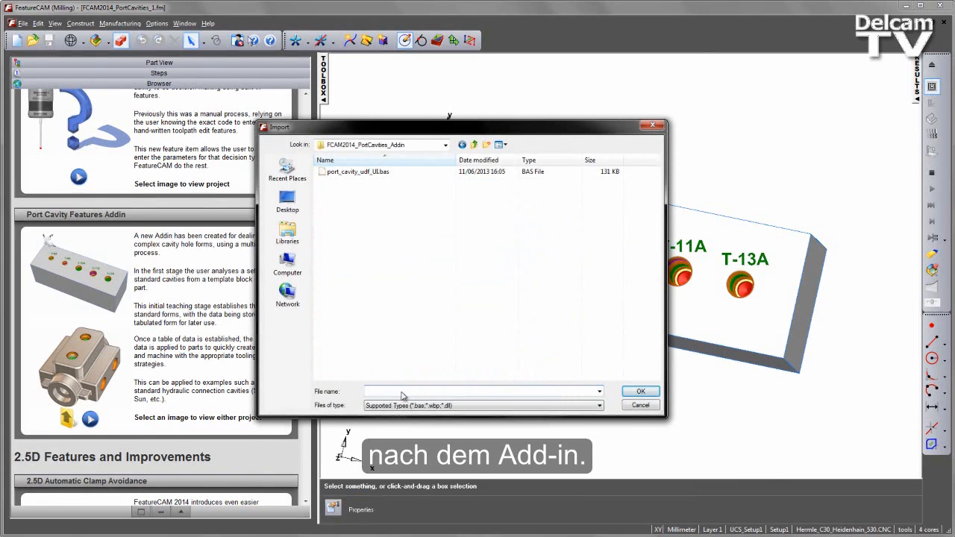
{"action": "double_click", "coordinate": [357, 171]}
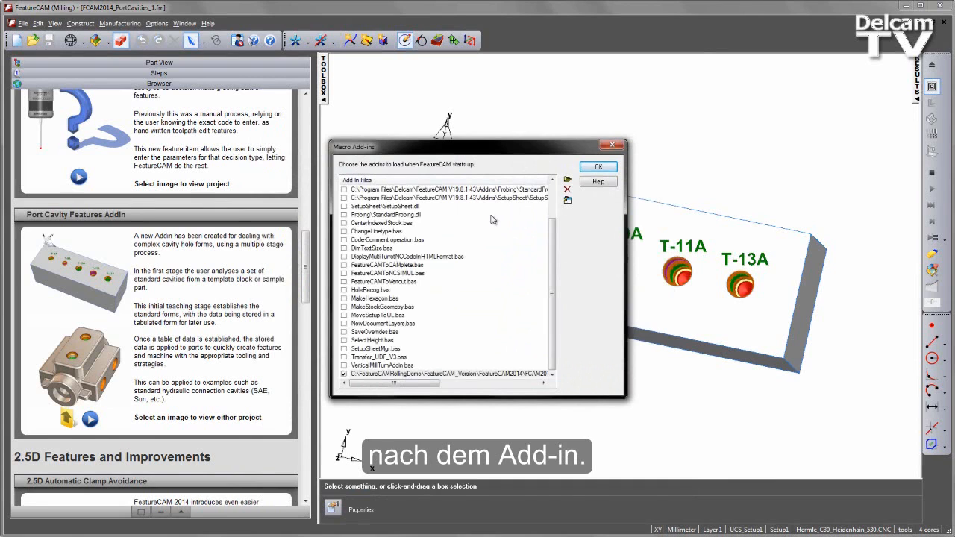
{"action": "left_click", "coordinate": [599, 168]}
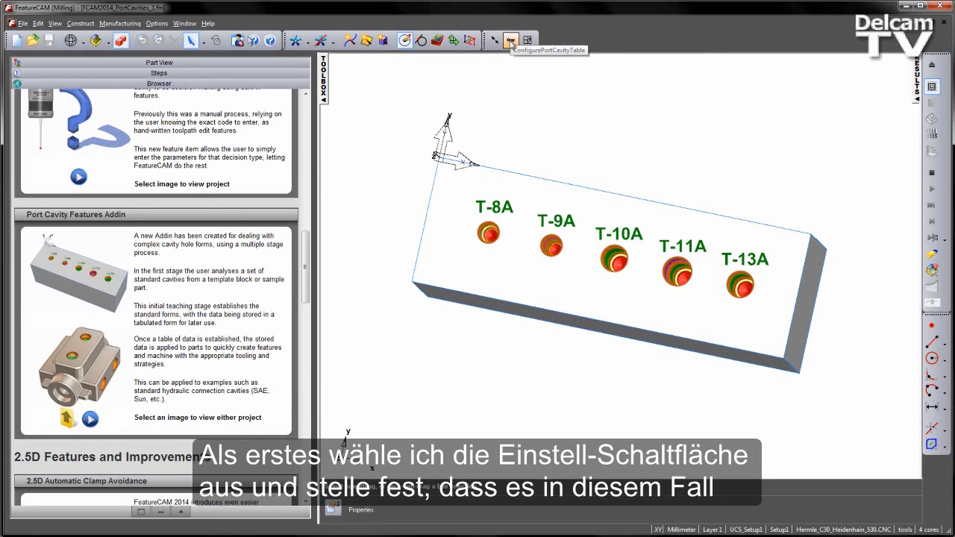
Keep Ports Only active in the port cavity configuration and create a new table named Test.
{"action": "left_click", "coordinate": [511, 42]}
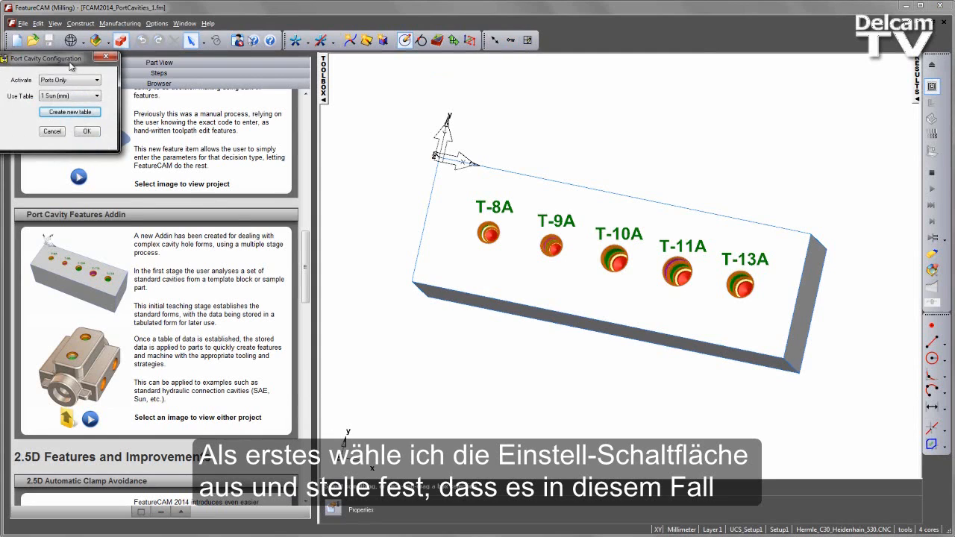
{"action": "left_click_drag", "start_coordinate": [71, 66], "coordinate": [224, 92]}
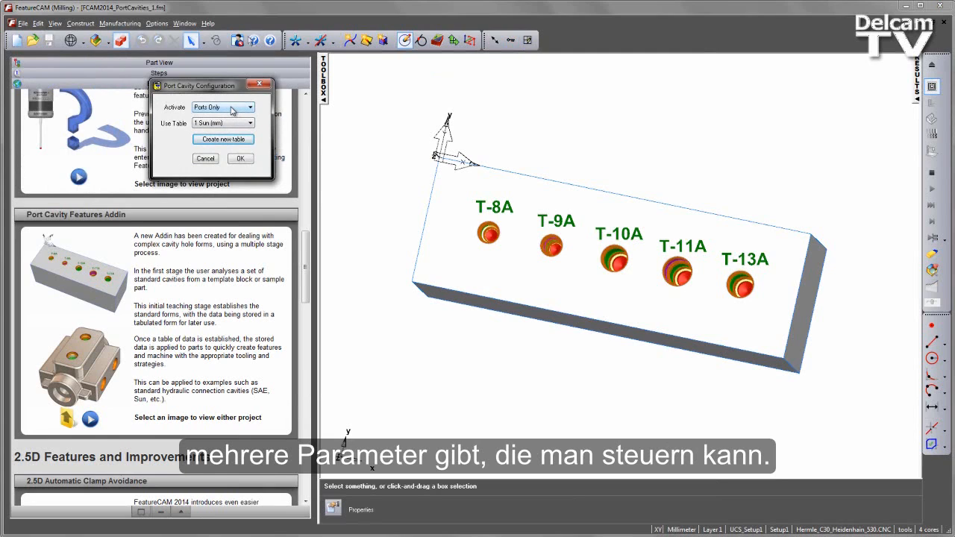
{"action": "left_click", "coordinate": [233, 112]}
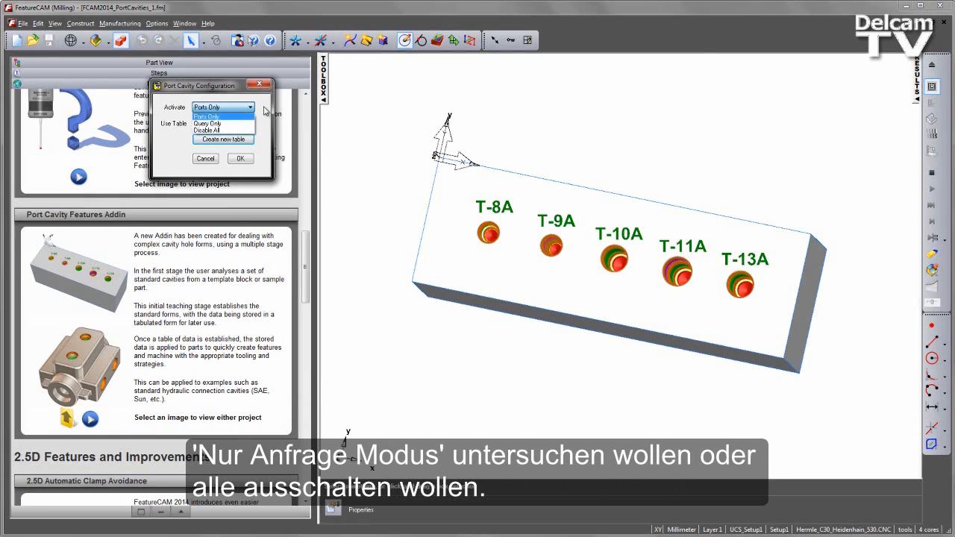
{"action": "left_click", "coordinate": [213, 117]}
{"action": "left_click", "coordinate": [250, 123]}
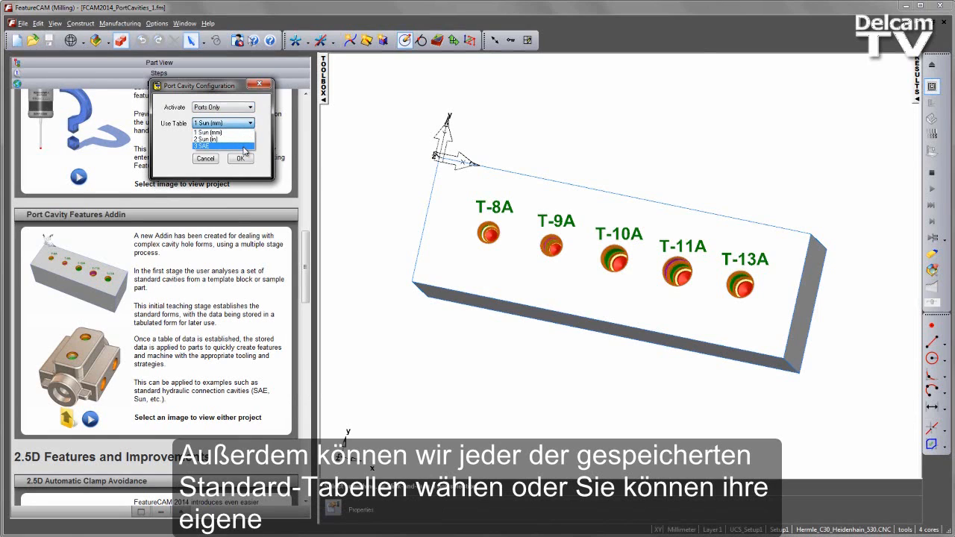
{"action": "left_click", "coordinate": [261, 113]}
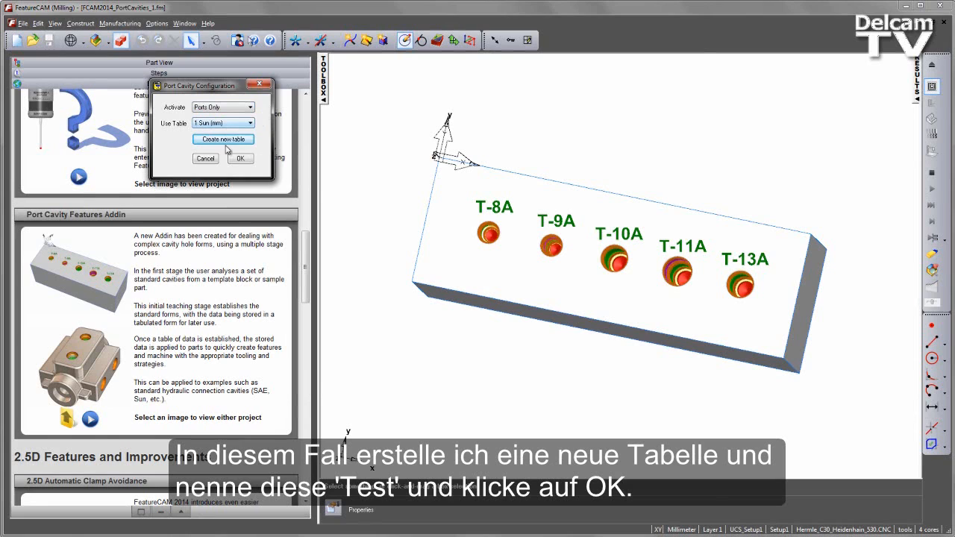
{"action": "left_click", "coordinate": [225, 141]}
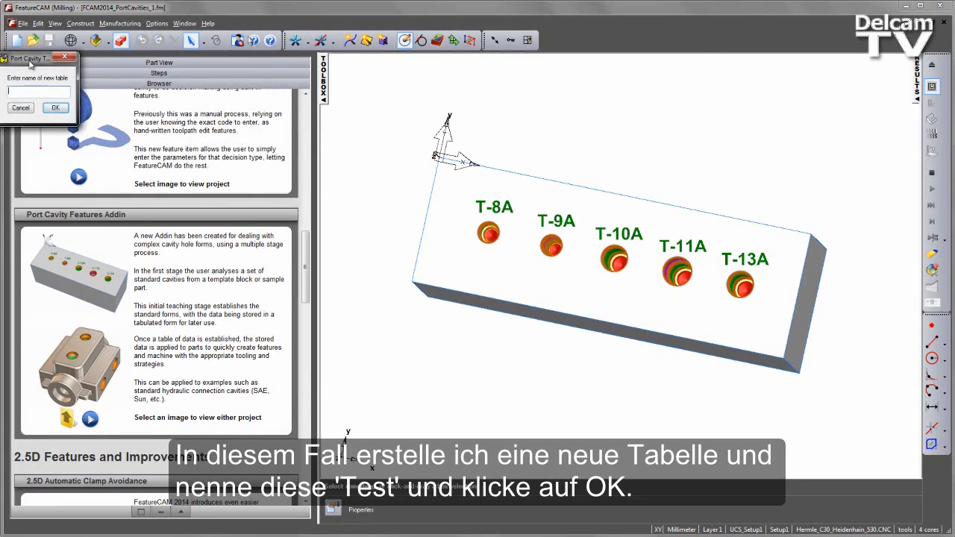
{"action": "left_click_drag", "start_coordinate": [33, 65], "coordinate": [162, 96]}
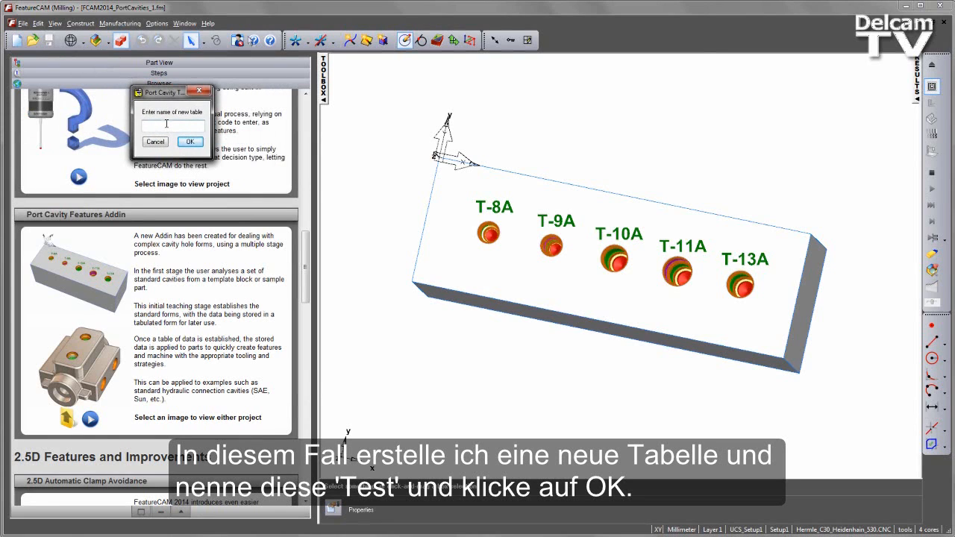
{"action": "type", "text": "Test"}
{"action": "left_click", "coordinate": [198, 144]}
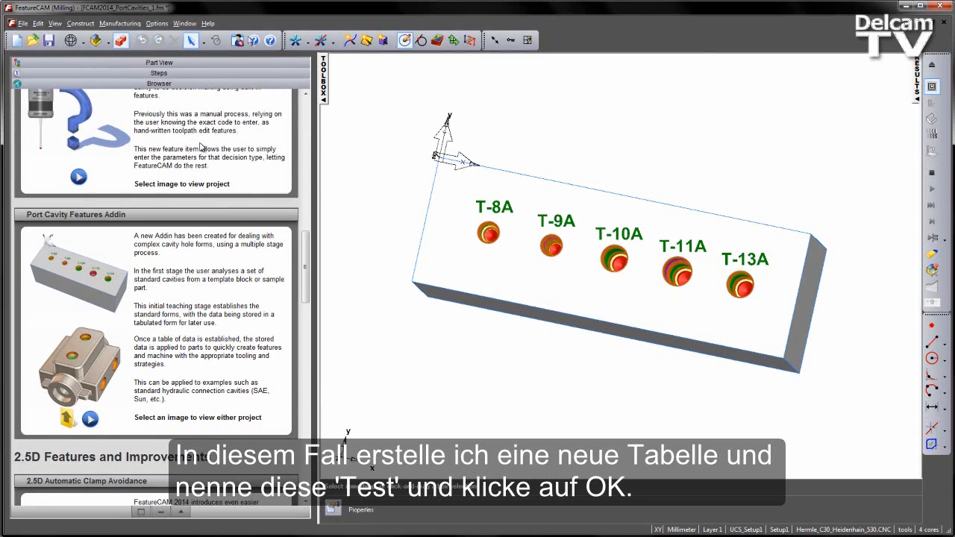
Configure the port cavity add-in to Query Only mode with the Test table.
{"action": "left_click", "coordinate": [511, 41]}
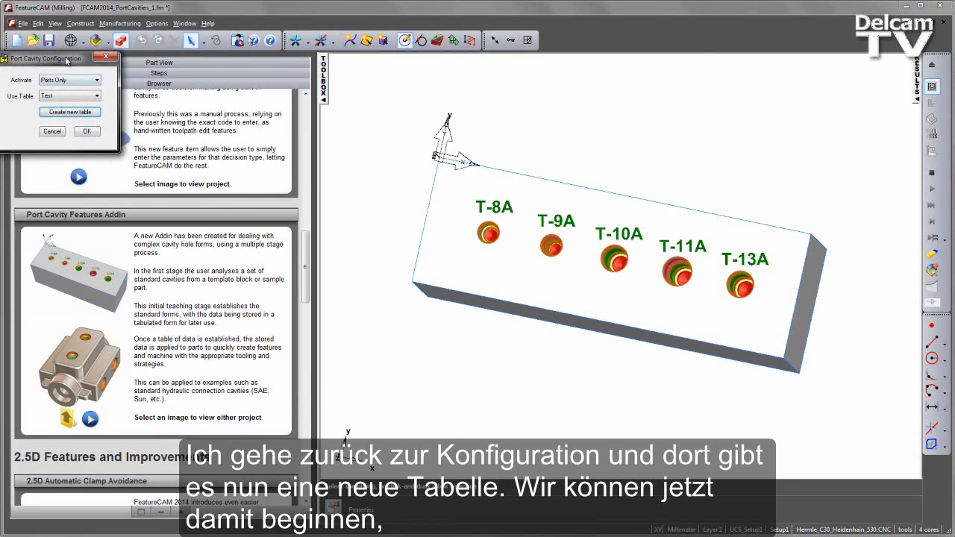
{"action": "left_click_drag", "start_coordinate": [67, 59], "coordinate": [155, 79]}
{"action": "left_click", "coordinate": [173, 117]}
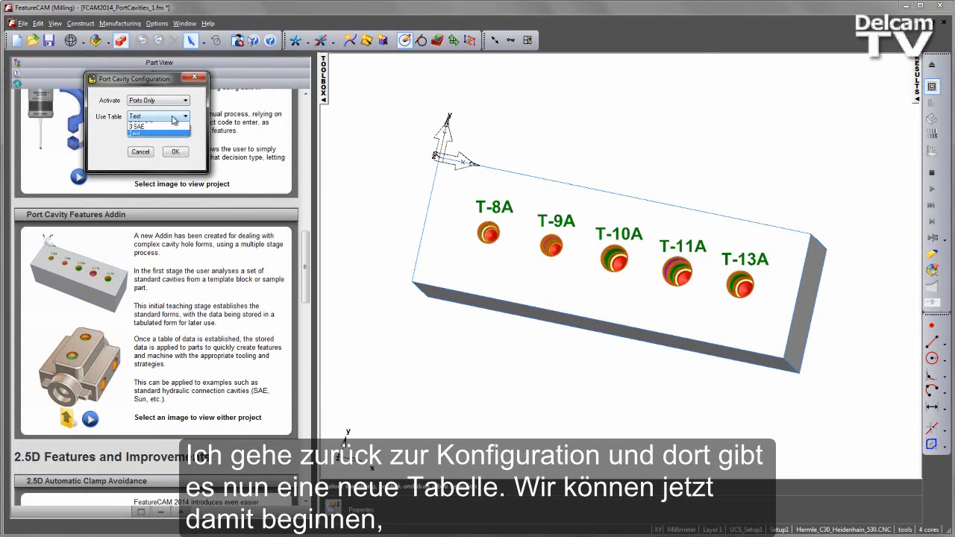
{"action": "left_click", "coordinate": [199, 112]}
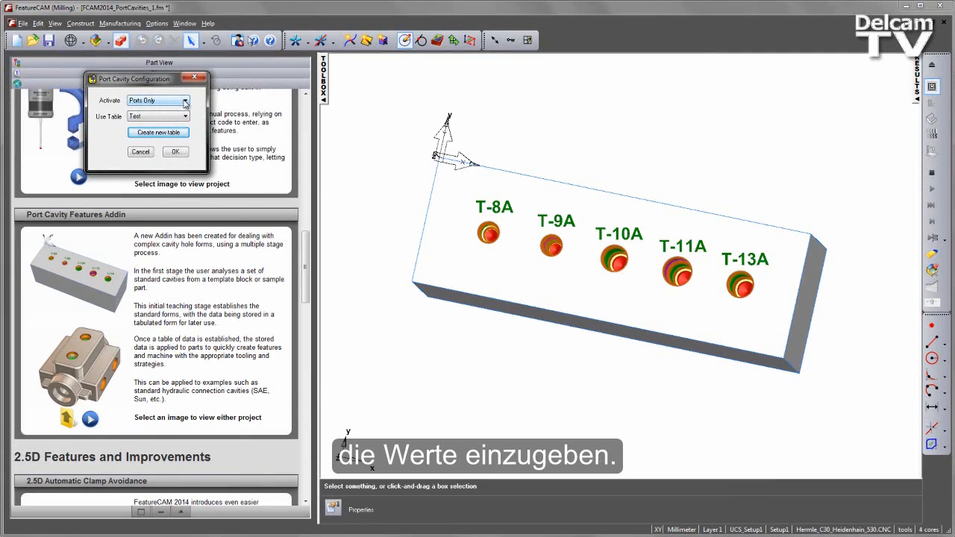
{"action": "left_click", "coordinate": [185, 103]}
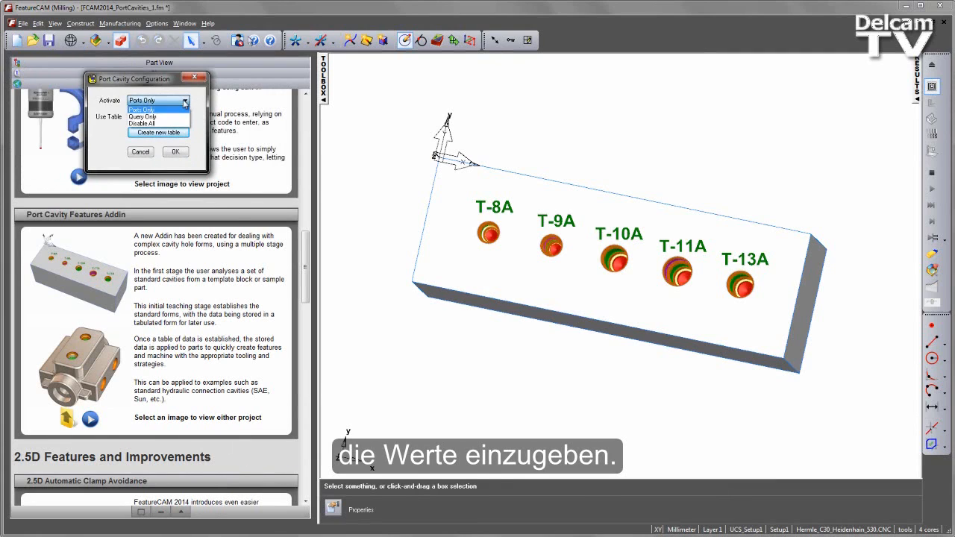
{"action": "left_click", "coordinate": [179, 119]}
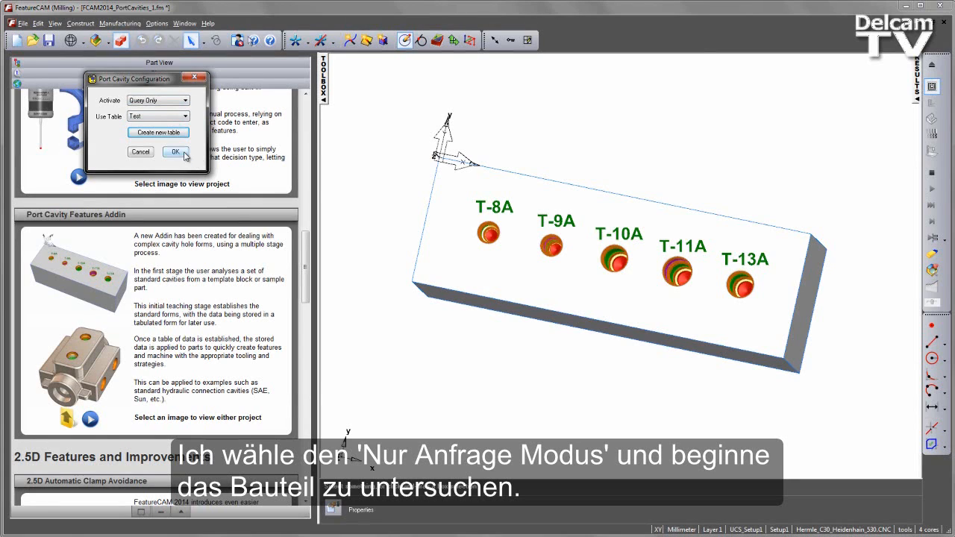
{"action": "left_click", "coordinate": [175, 152]}
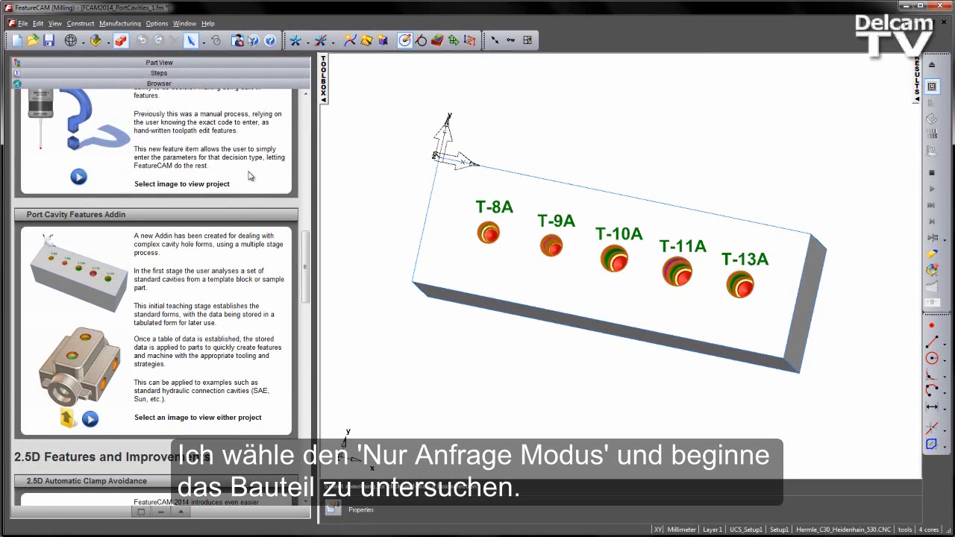
Create hole features for all recognized holes with FeatureRECOGNITION, without merging holes of the same parameters into a pattern.
{"action": "left_click", "coordinate": [437, 41]}
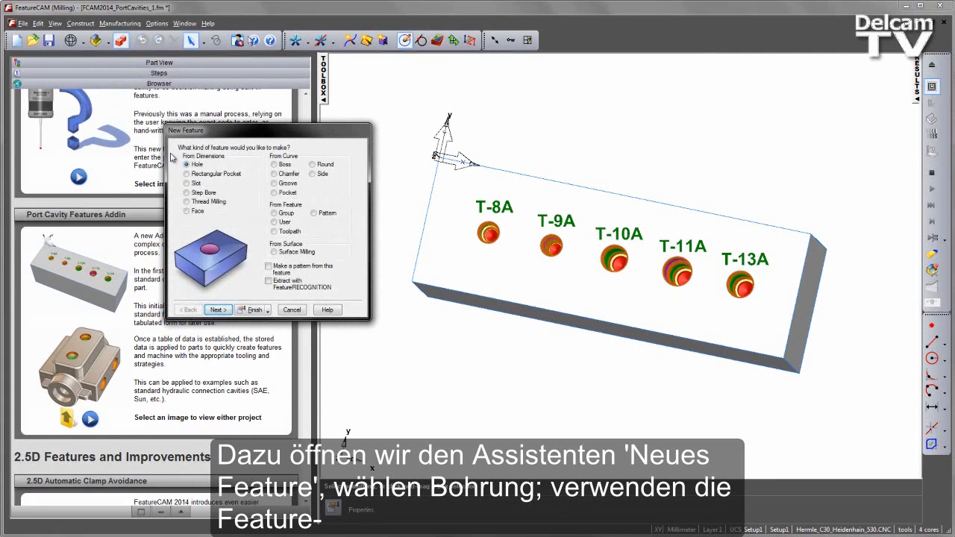
{"action": "left_click", "coordinate": [268, 281]}
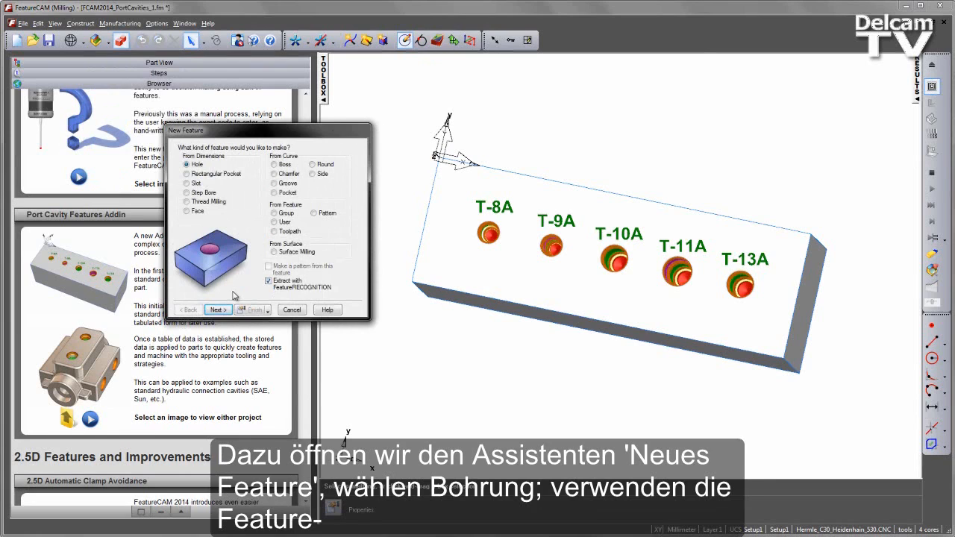
{"action": "left_click", "coordinate": [220, 310]}
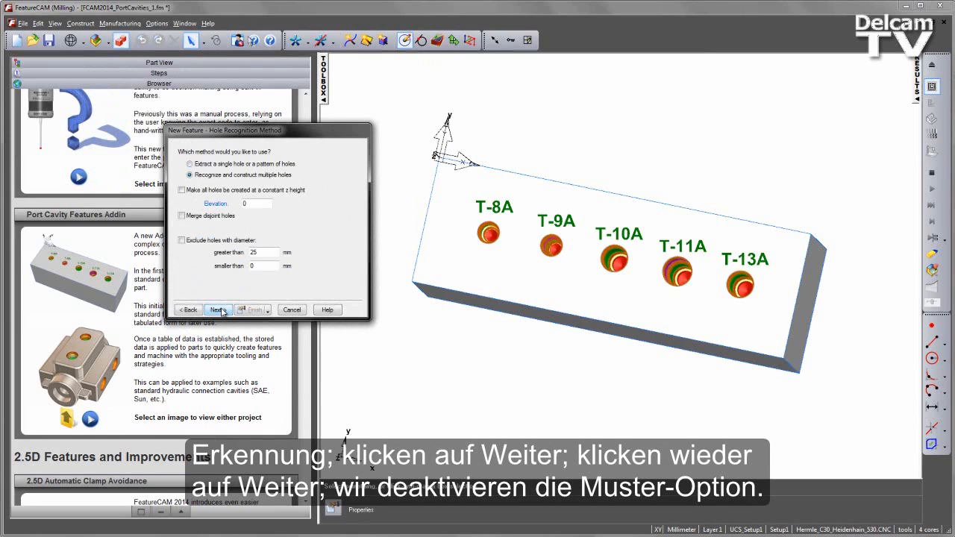
{"action": "left_click", "coordinate": [217, 309]}
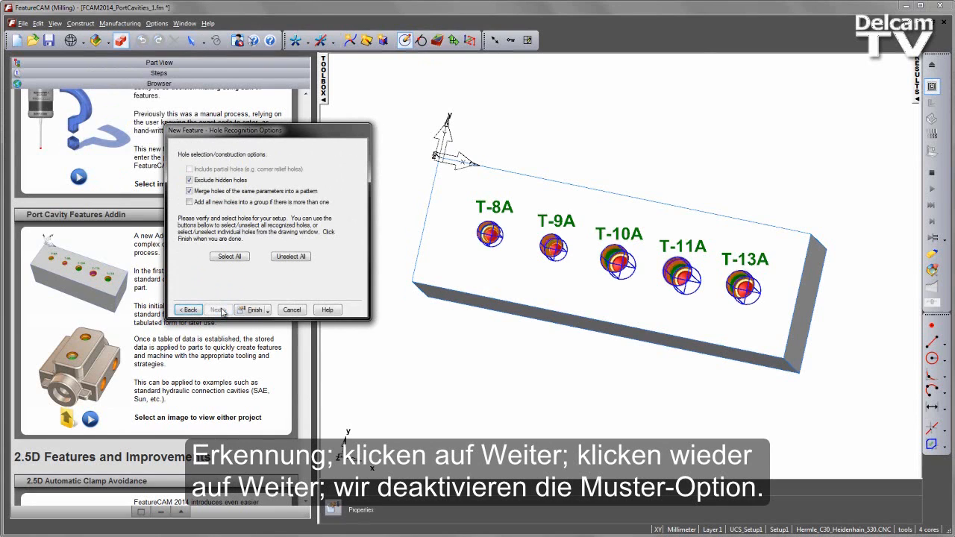
{"action": "left_click", "coordinate": [190, 191]}
{"action": "middle_click_drag", "start_coordinate": [607, 378], "coordinate": [595, 217]}
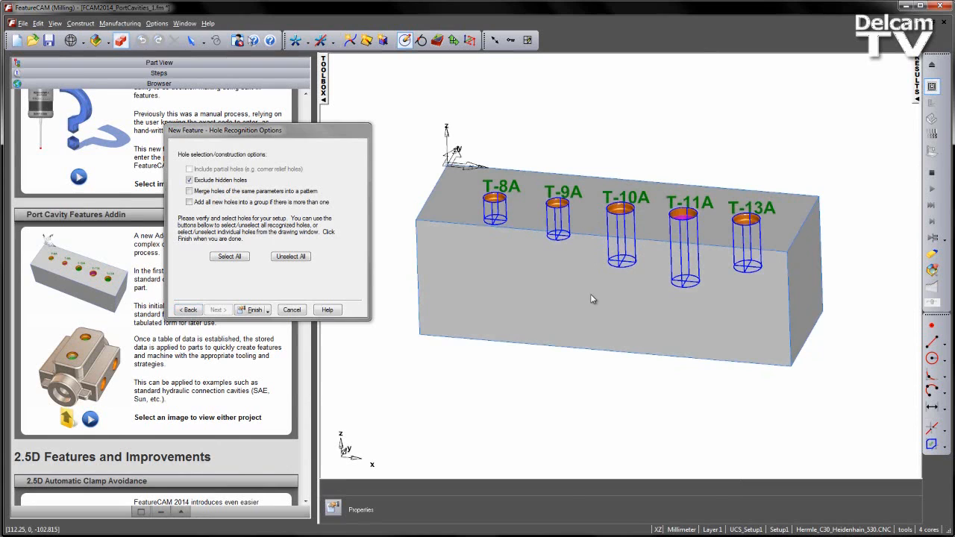
{"action": "left_click", "coordinate": [229, 255]}
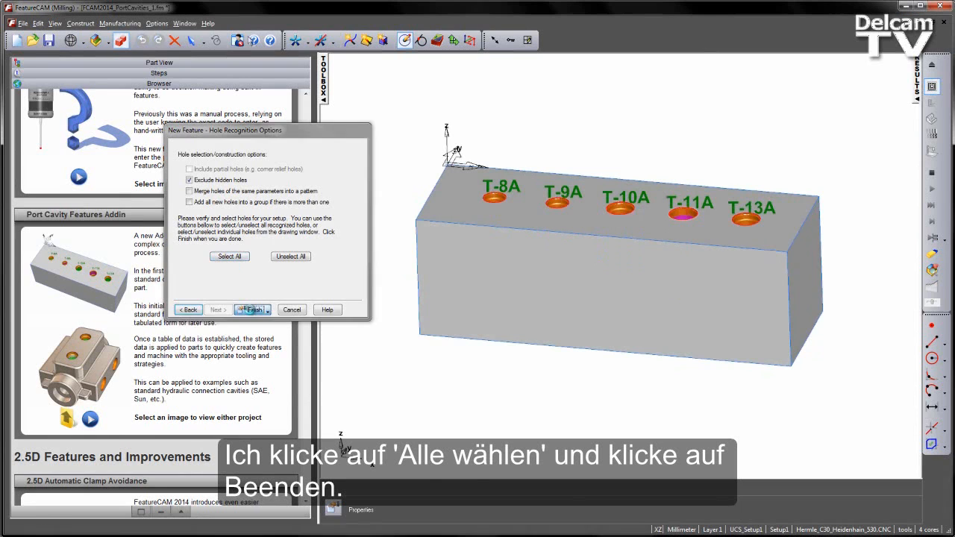
{"action": "left_click", "coordinate": [252, 309]}
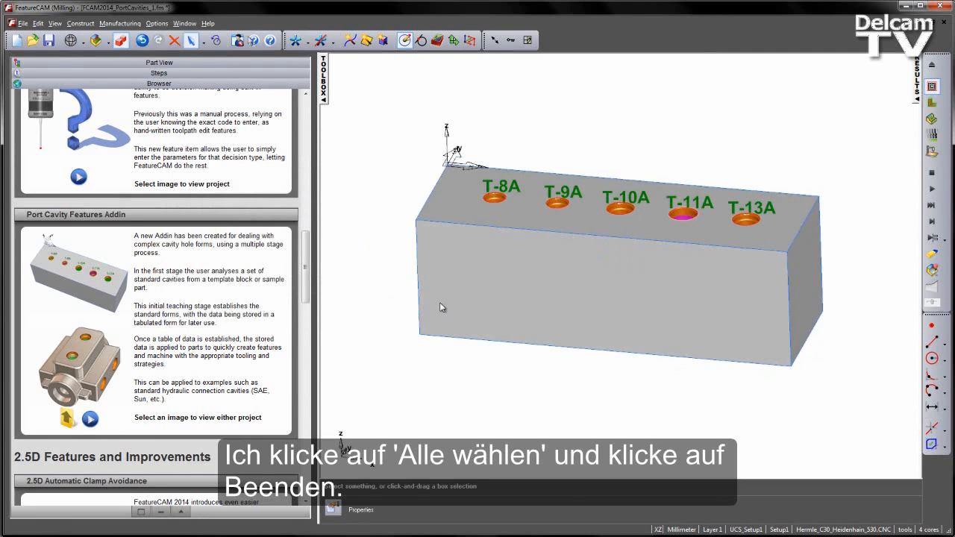
Temporarily hide the block's front face to examine the stepped cavity profiles and simple hole shapes, and show the face again.
{"action": "left_click", "coordinate": [477, 303]}
{"action": "key", "text": "ctrl+h"}
{"action": "middle_click_drag", "start_coordinate": [634, 282], "coordinate": [666, 222]}
{"action": "scroll", "coordinate": [667, 221], "scroll_direction": "up", "scroll_amount": 4}
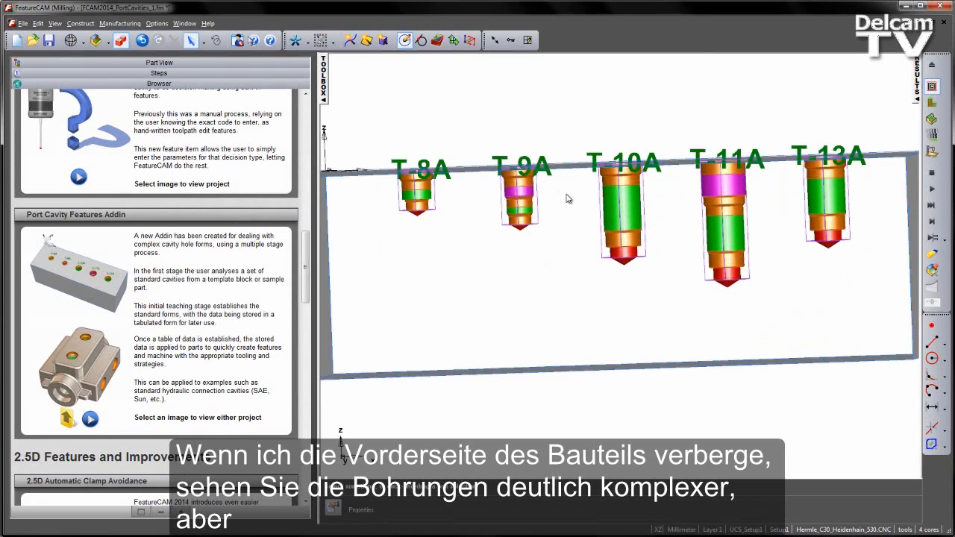
{"action": "mouse_move", "coordinate": [680, 295]}
{"action": "middle_mouse_down"}
{"action": "mouse_move", "coordinate": [698, 302]}
{"action": "mouse_move", "coordinate": [690, 308]}
{"action": "middle_mouse_up"}
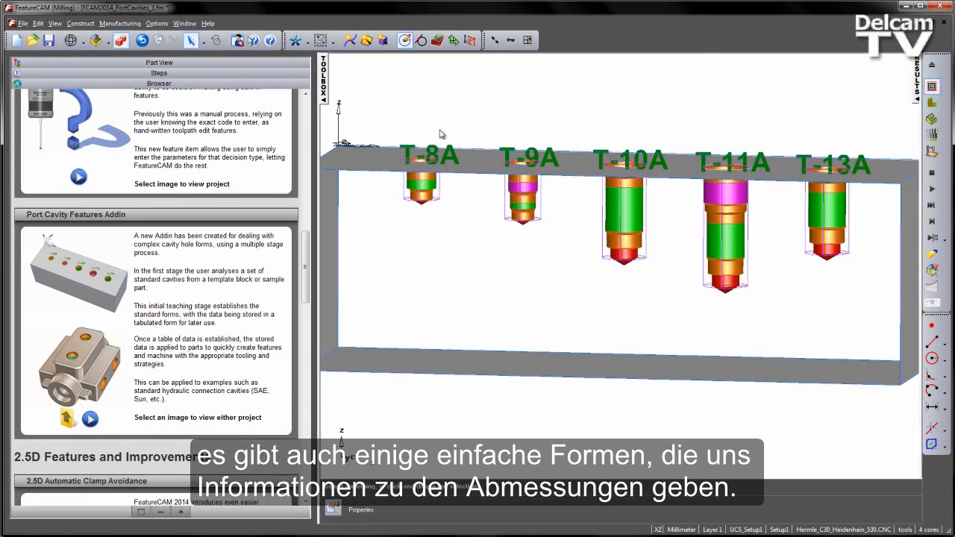
{"action": "left_click", "coordinate": [297, 41]}
{"action": "left_click", "coordinate": [313, 139]}
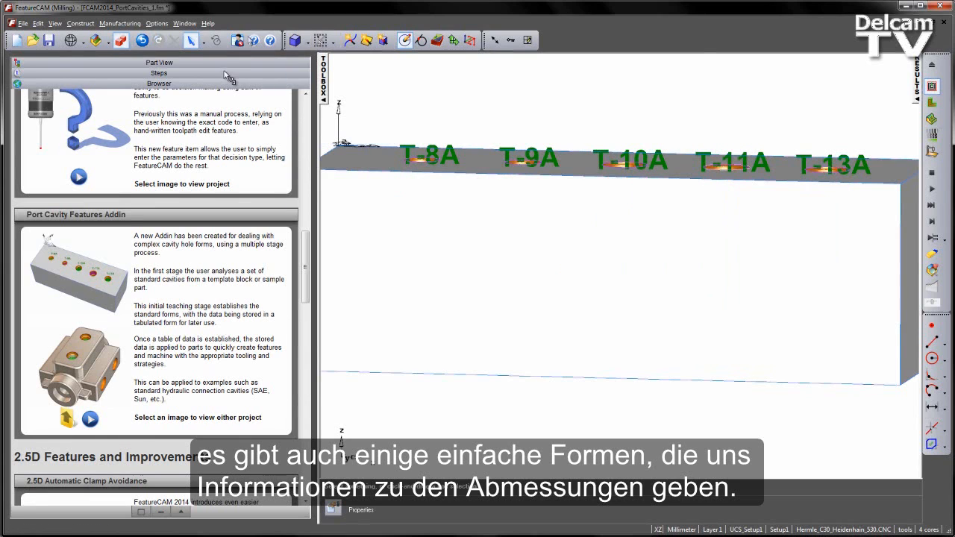
Highlight the dimension_check features under Setup1 one after another to compare the sizes of their hole shapes.
{"action": "left_click", "coordinate": [198, 63]}
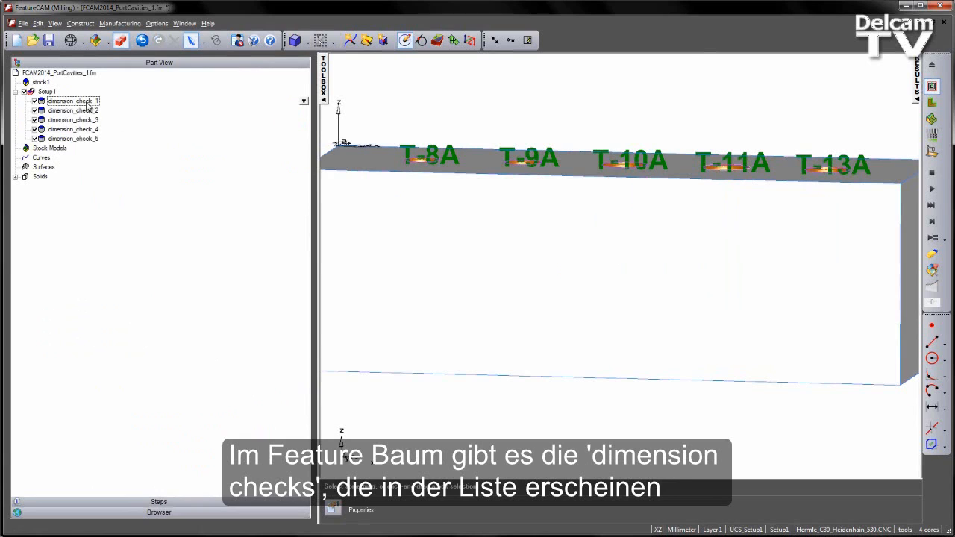
{"action": "left_click", "coordinate": [88, 111]}
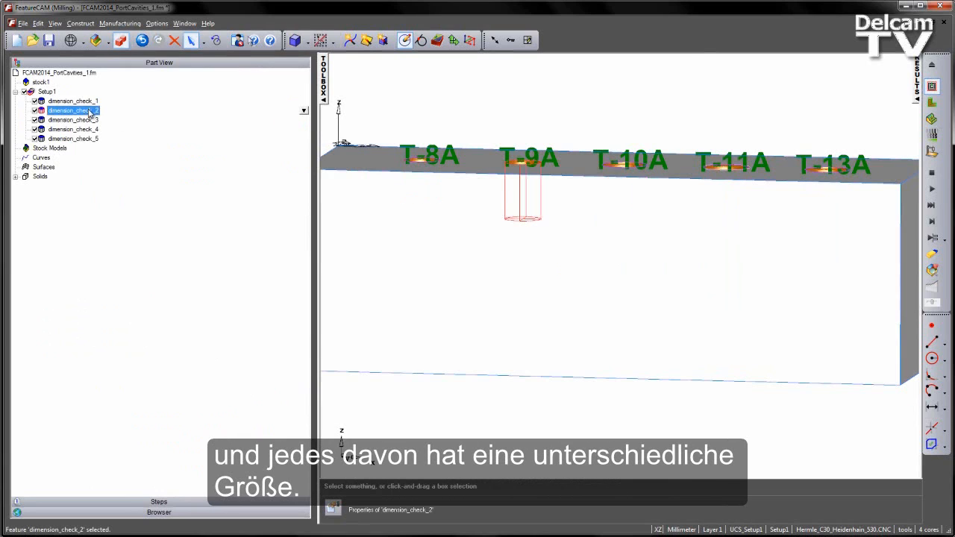
{"action": "left_click", "coordinate": [88, 120]}
{"action": "left_click", "coordinate": [88, 129]}
{"action": "left_click", "coordinate": [88, 139]}
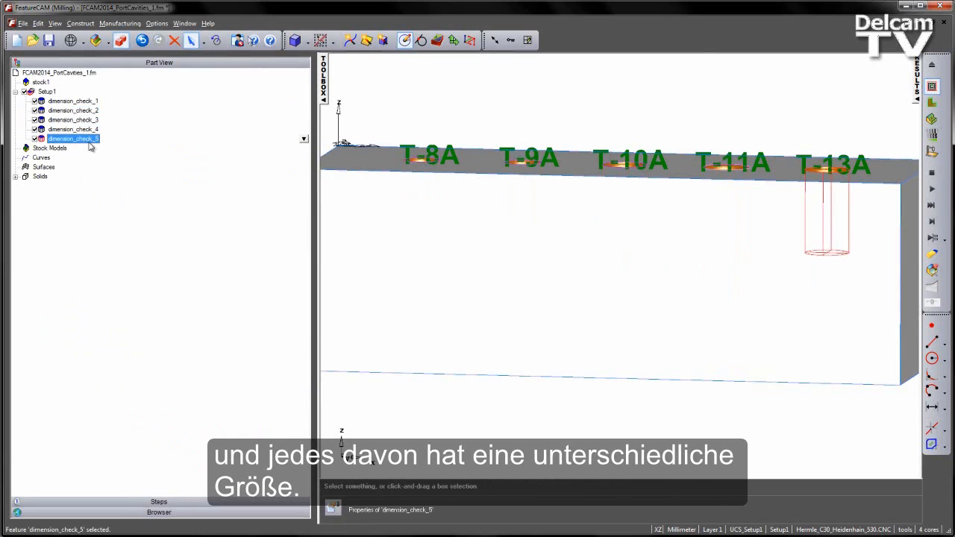
Review the full list of stepped diameters, depths and chamfers in the properties of dimension_check_1.
{"action": "double_click", "coordinate": [87, 102]}
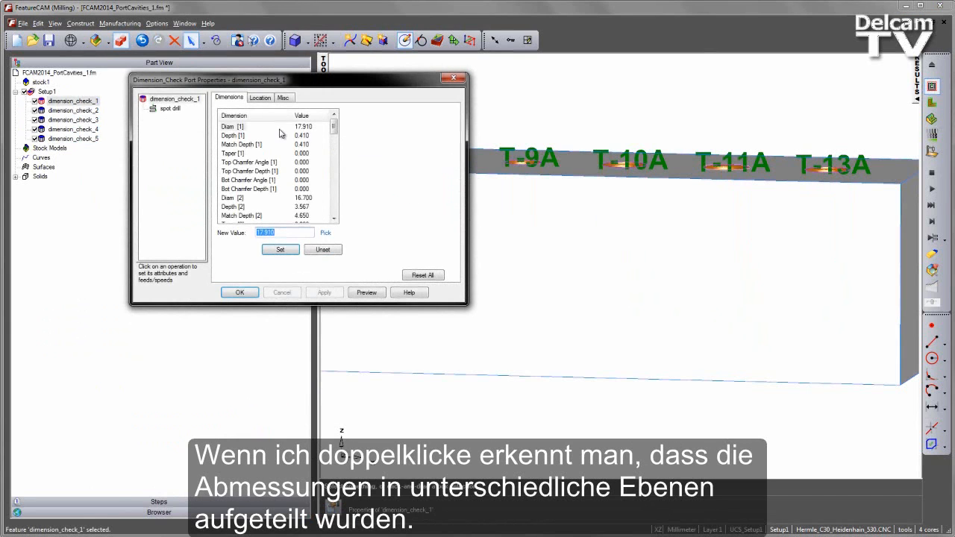
{"action": "left_click_drag", "start_coordinate": [335, 127], "coordinate": [335, 203]}
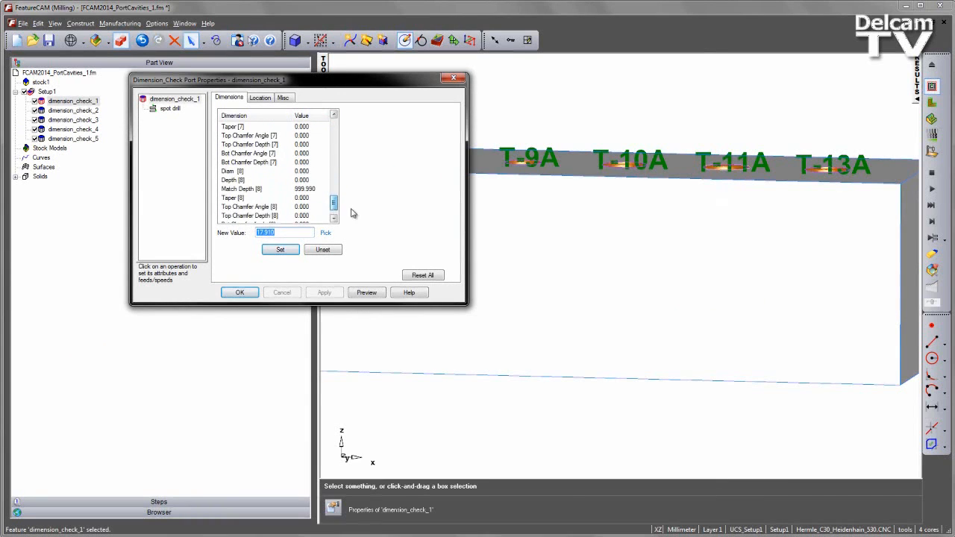
{"action": "left_click", "coordinate": [240, 293]}
Disable dimension_check_5 in Setup1, keeping dimension_check_1 through dimension_check_4 enabled.
{"action": "middle_click_drag", "start_coordinate": [584, 115], "coordinate": [603, 188]}
{"action": "scroll", "coordinate": [610, 159], "scroll_direction": "down", "scroll_amount": 3}
{"action": "middle_click_drag", "start_coordinate": [669, 162], "coordinate": [654, 195]}
{"action": "left_click", "coordinate": [595, 128]}
{"action": "scroll", "coordinate": [595, 131], "scroll_direction": "up", "scroll_amount": 2}
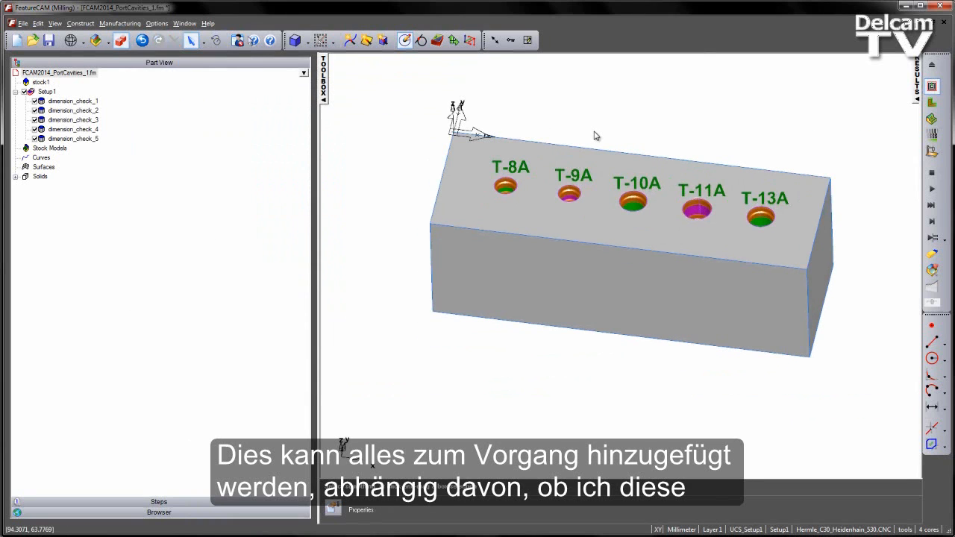
{"action": "left_click", "coordinate": [35, 129]}
{"action": "left_click", "coordinate": [35, 139]}
{"action": "left_click", "coordinate": [35, 129]}
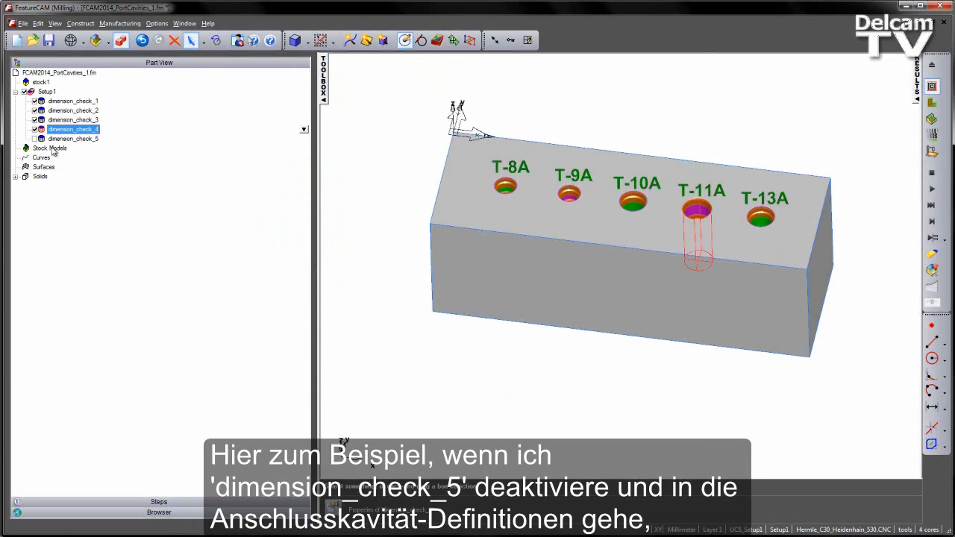
Load the enabled dimension_check features into the port cavity definitions with Load IFR, accepting each loaded cavity.
{"action": "left_click", "coordinate": [527, 41]}
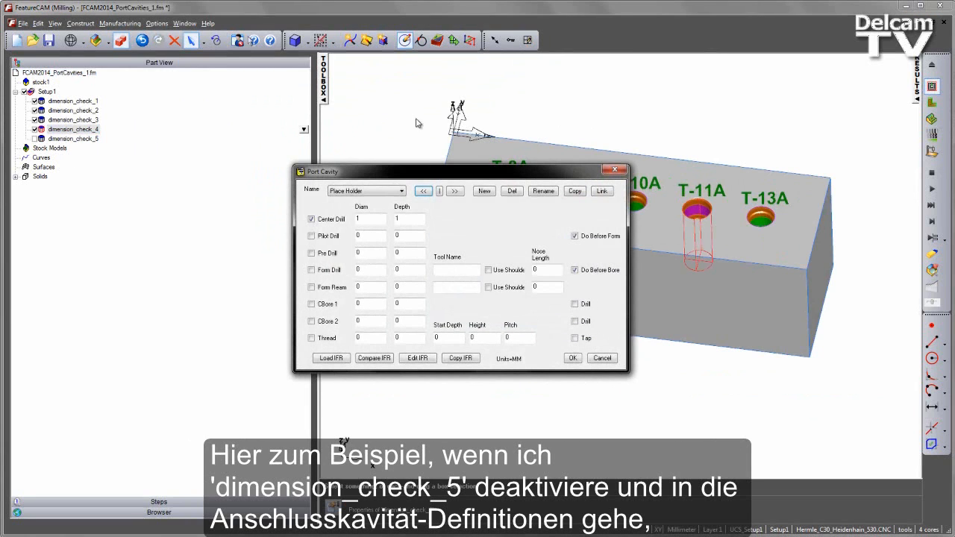
{"action": "left_click", "coordinate": [401, 191]}
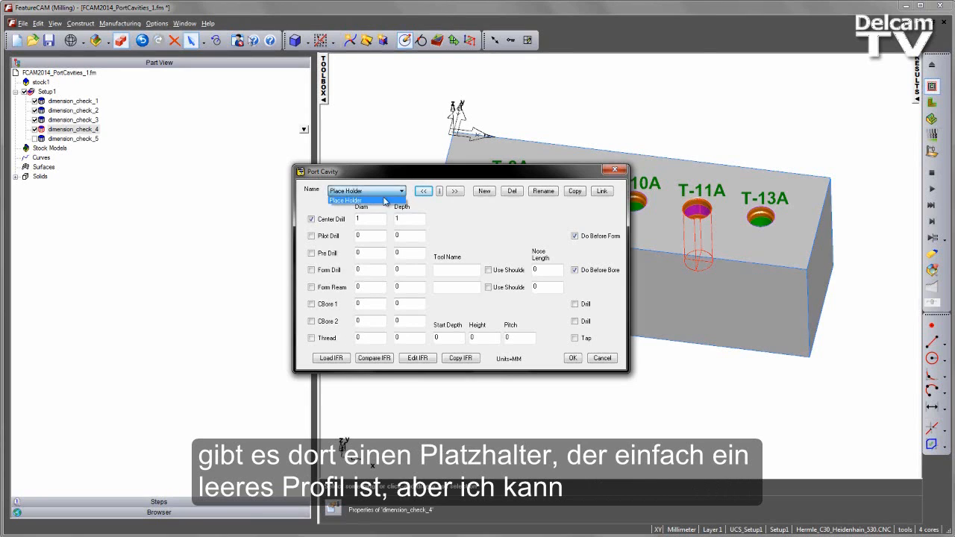
{"action": "left_click", "coordinate": [451, 216]}
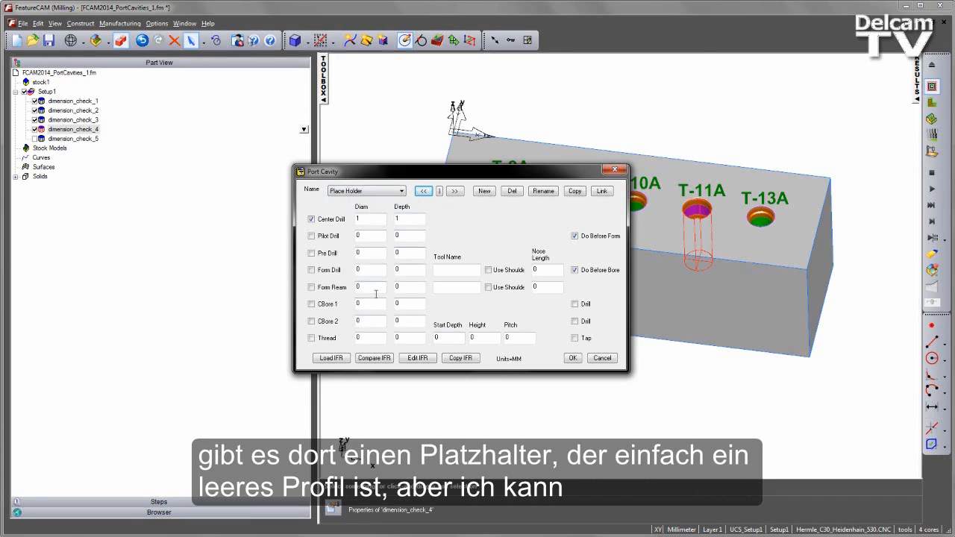
{"action": "left_click", "coordinate": [331, 359]}
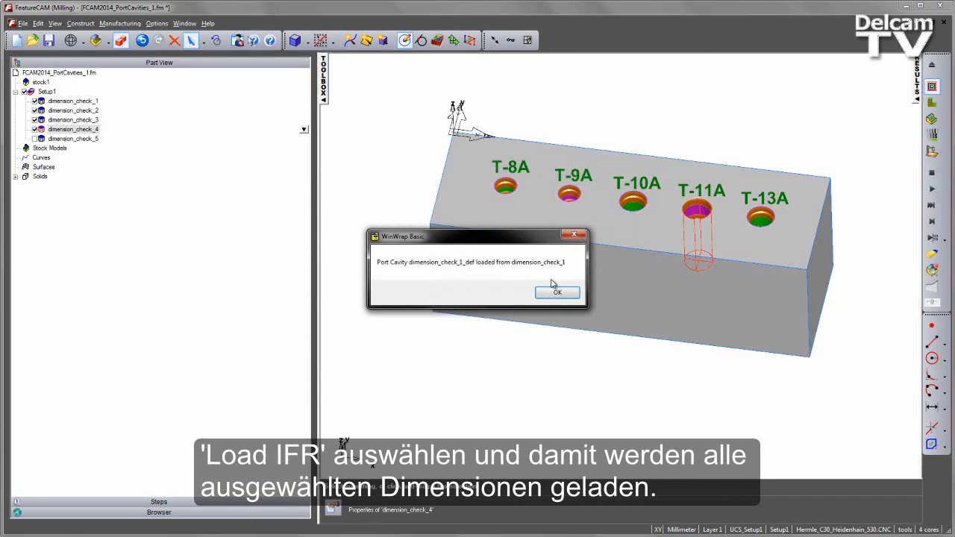
{"action": "left_click", "coordinate": [555, 293]}
{"action": "left_click", "coordinate": [555, 293]}
{"action": "left_click", "coordinate": [555, 293]}
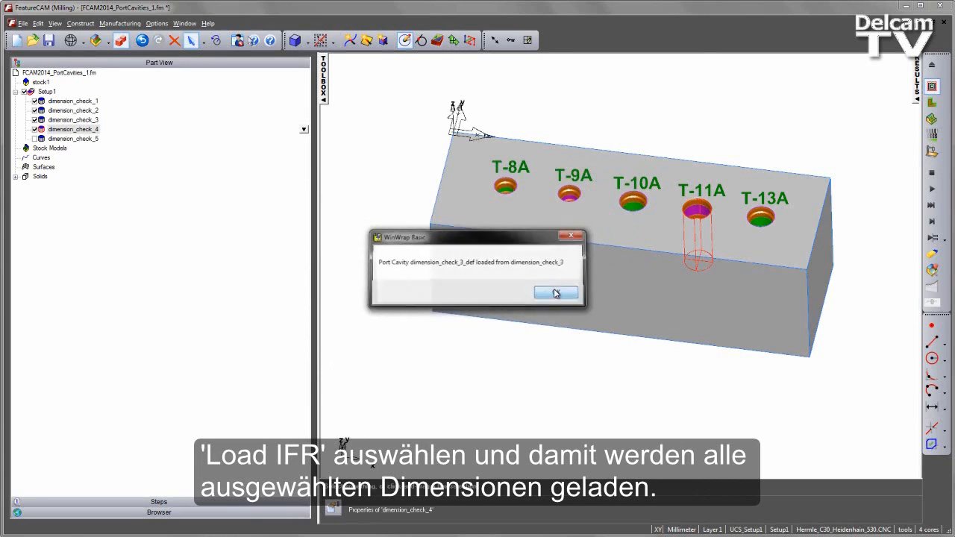
{"action": "left_click", "coordinate": [556, 294]}
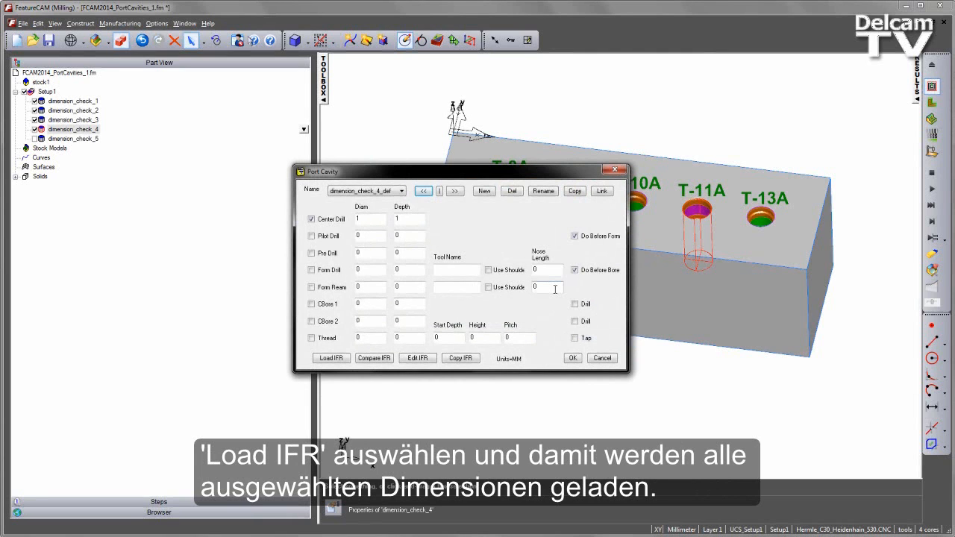
Rename the dimension_check_1_def cavity definition as T-8A, matching the first hole's label on the block.
{"action": "left_click", "coordinate": [401, 191]}
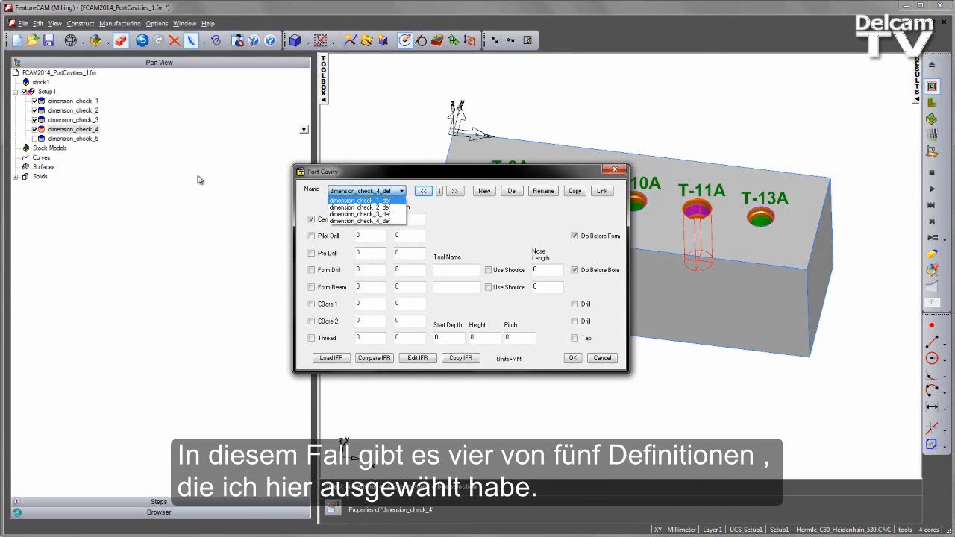
{"action": "left_click", "coordinate": [476, 230]}
{"action": "left_click", "coordinate": [399, 192]}
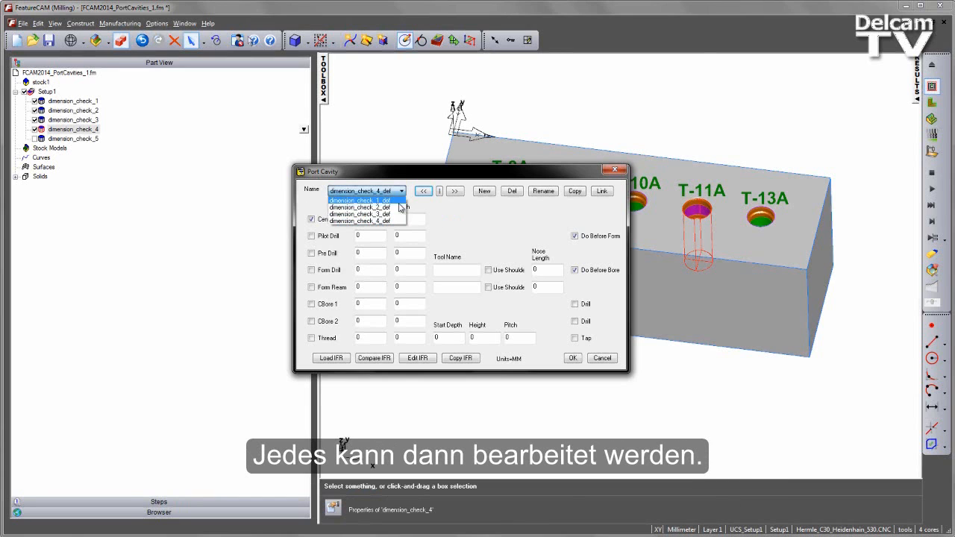
{"action": "left_click", "coordinate": [371, 201]}
{"action": "left_click", "coordinate": [439, 191]}
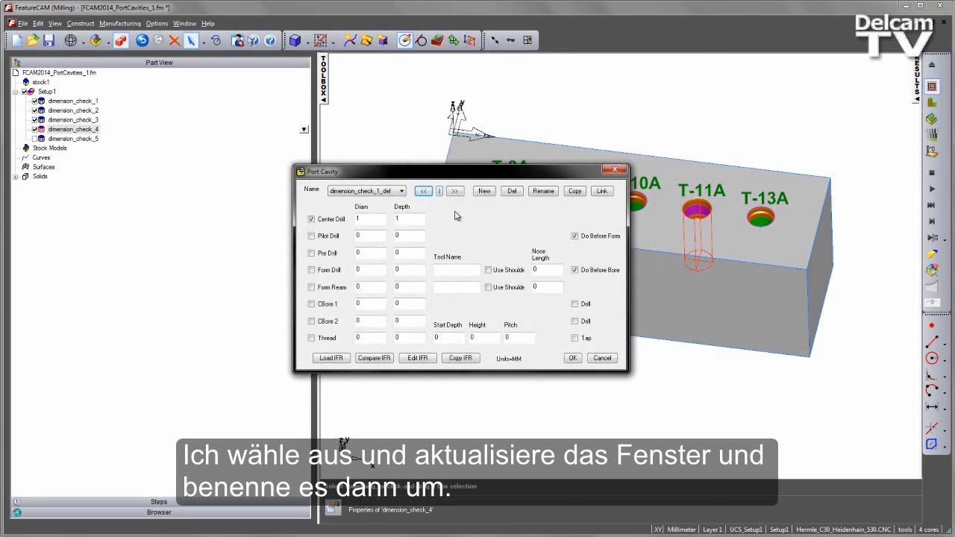
{"action": "left_click", "coordinate": [543, 191]}
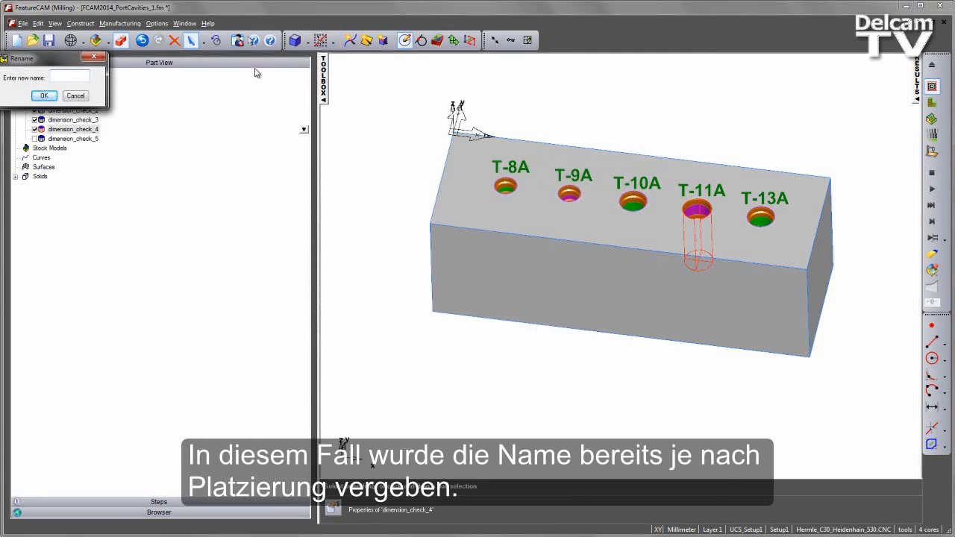
{"action": "left_click_drag", "start_coordinate": [54, 62], "coordinate": [405, 132]}
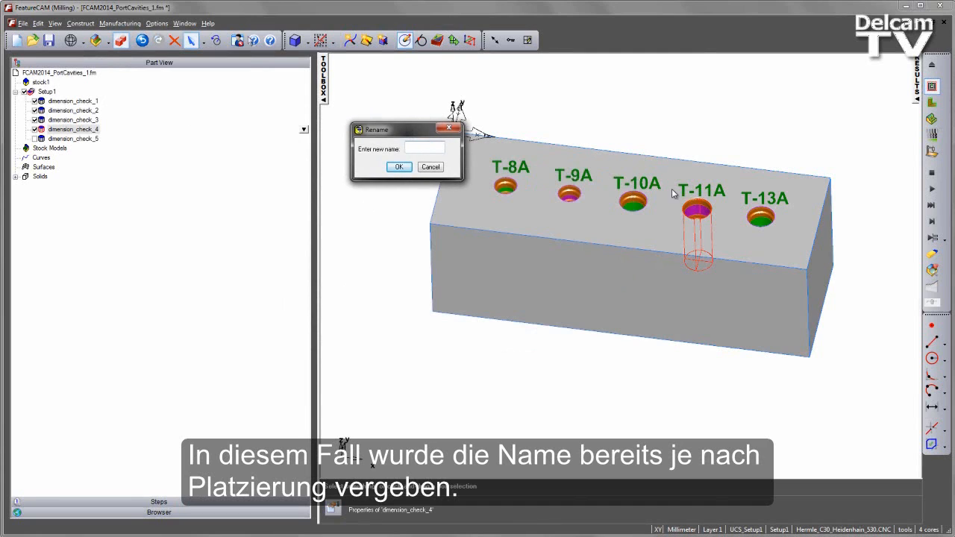
{"action": "left_click", "coordinate": [432, 147]}
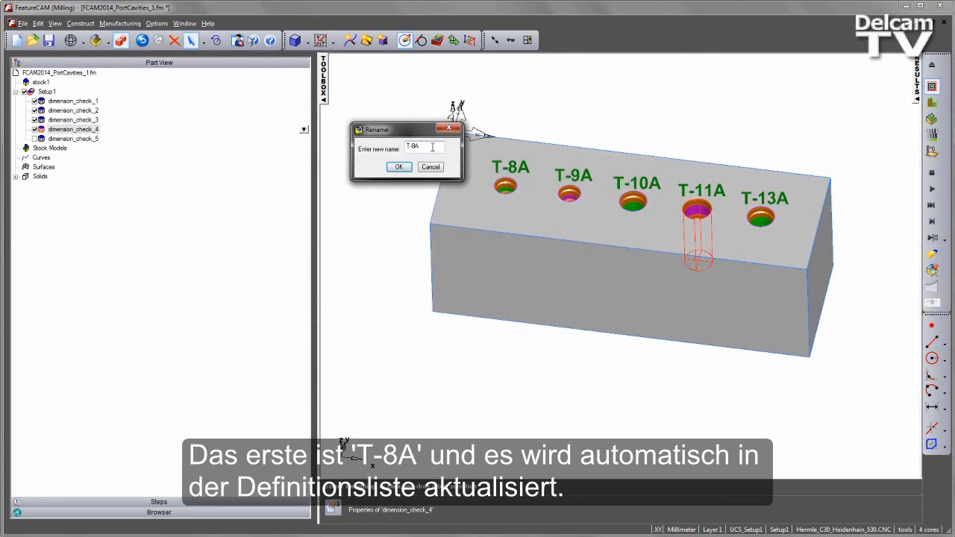
{"action": "left_click", "coordinate": [398, 167]}
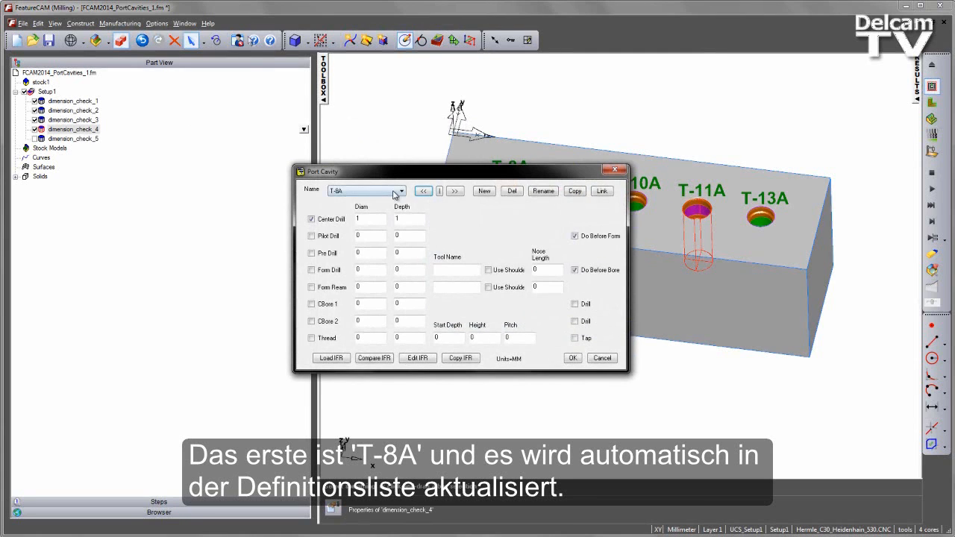
Rename the dimension_check_2_def cavity definition as T-9A.
{"action": "left_click", "coordinate": [395, 194]}
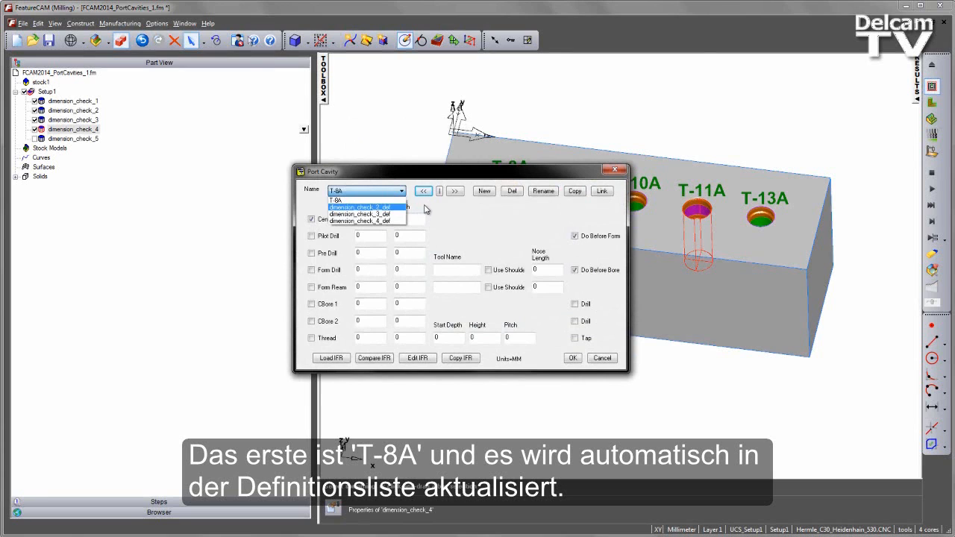
{"action": "left_click", "coordinate": [392, 208]}
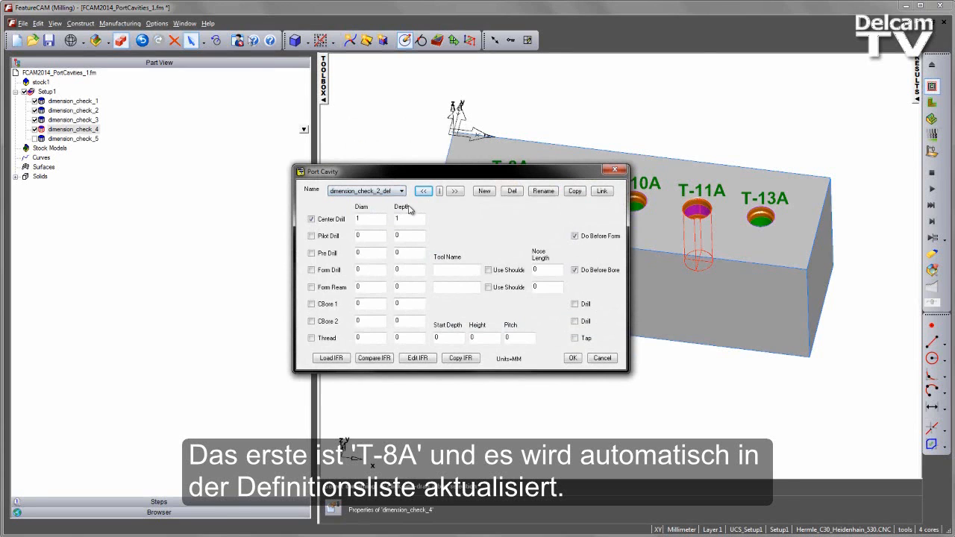
{"action": "left_click", "coordinate": [440, 192]}
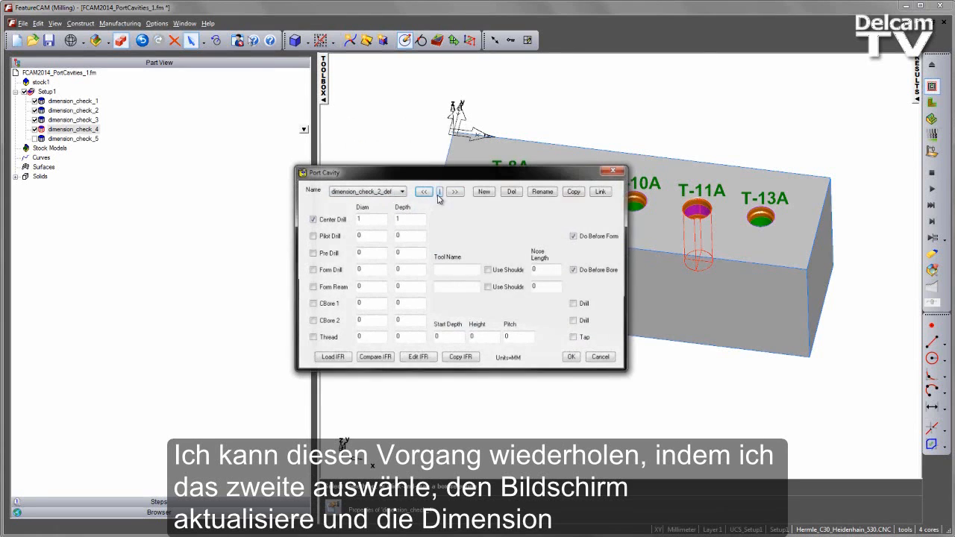
{"action": "left_click", "coordinate": [544, 191]}
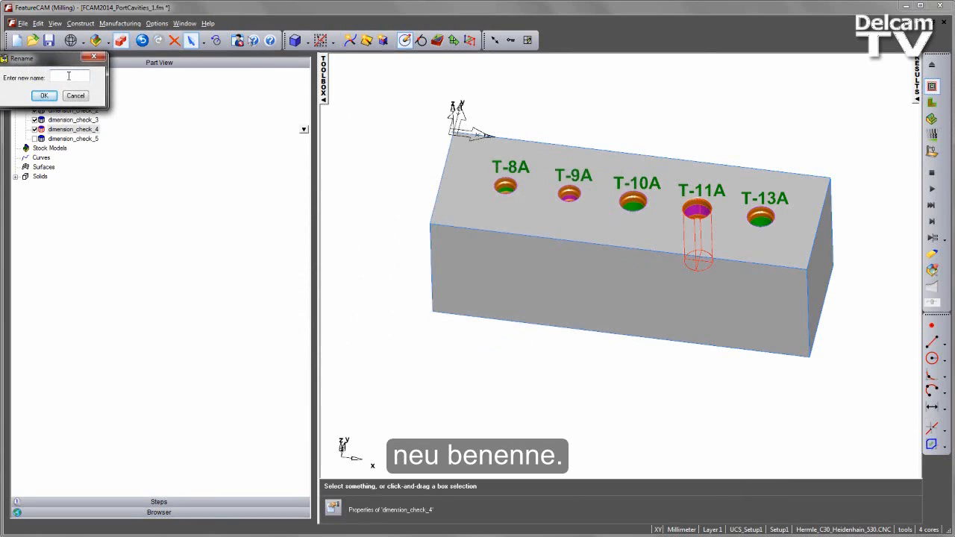
{"action": "key", "text": "Caps_Lock"}
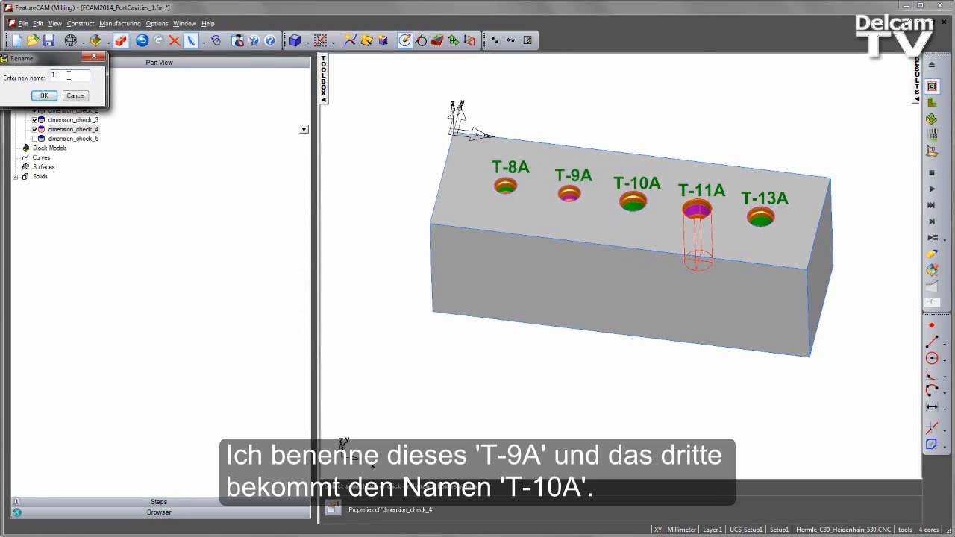
{"action": "left_click", "coordinate": [44, 95]}
Rename the dimension_check_3_def cavity definition as T-10A.
{"action": "left_click", "coordinate": [380, 195]}
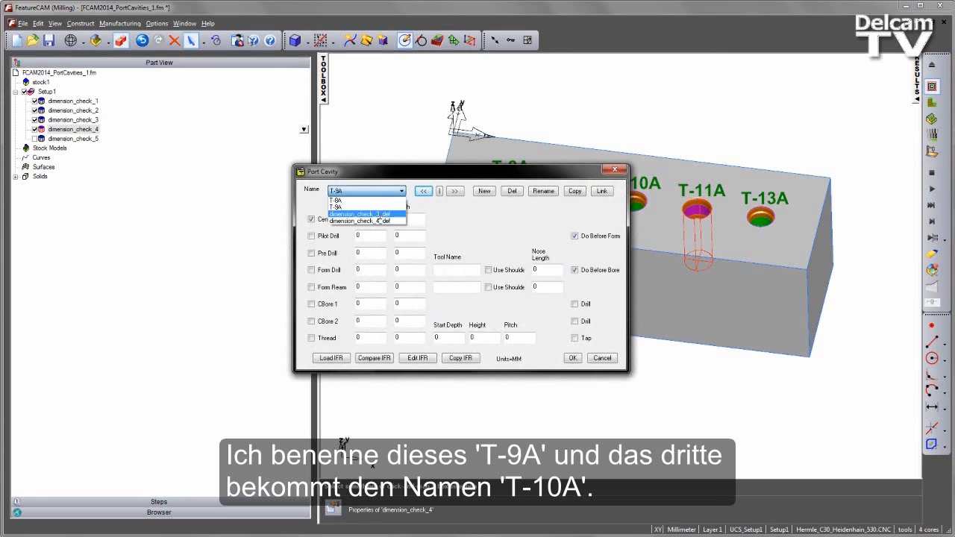
{"action": "left_click", "coordinate": [382, 214]}
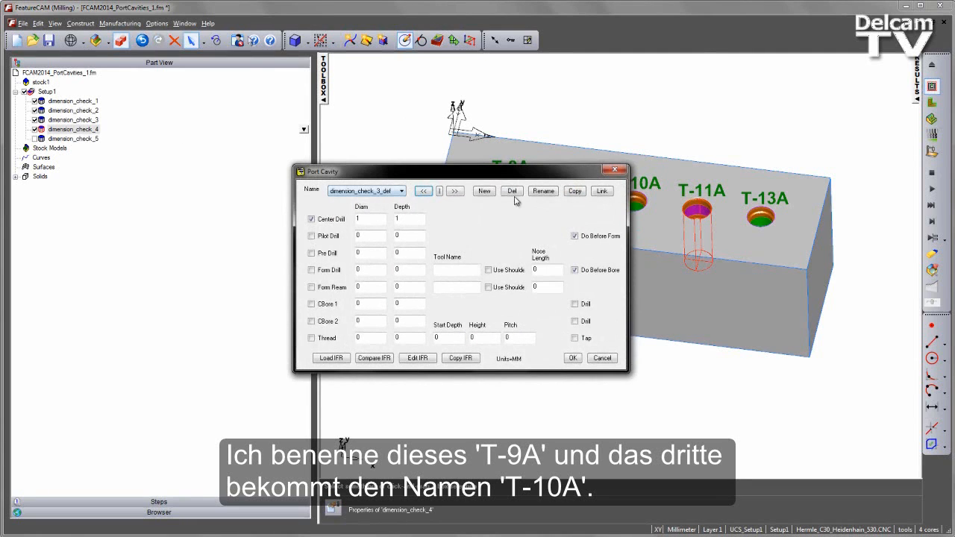
{"action": "left_click", "coordinate": [543, 191]}
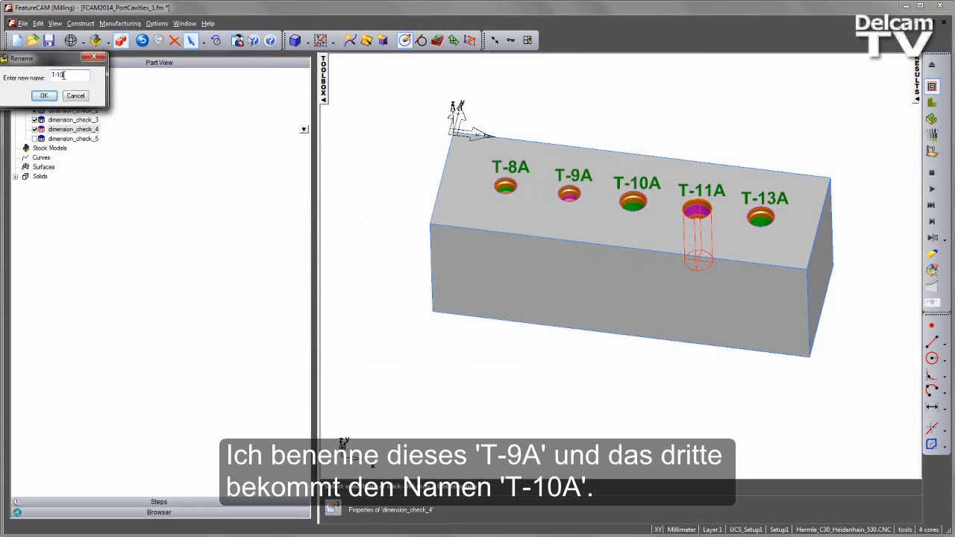
{"action": "type", "text": "T-10A"}
{"action": "left_click", "coordinate": [50, 97]}
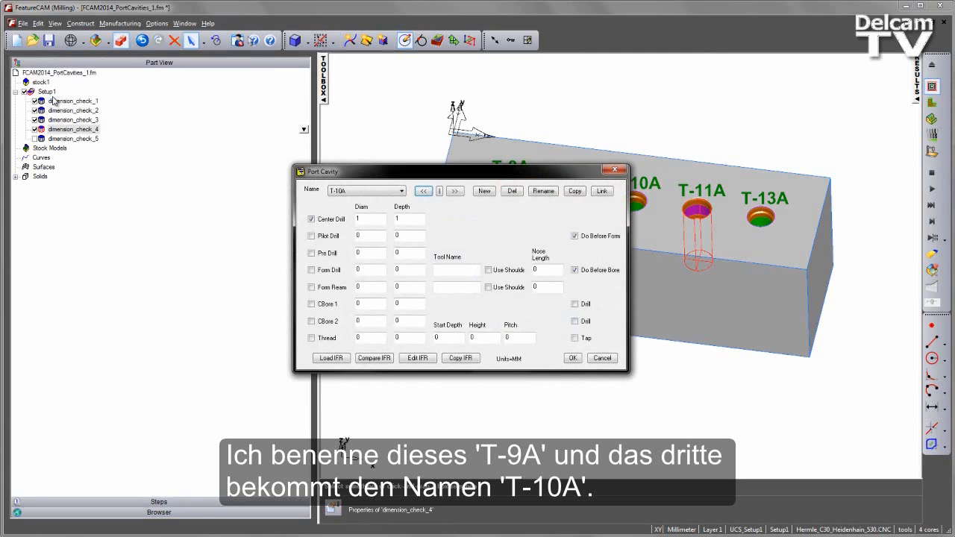
{"action": "left_click", "coordinate": [385, 191]}
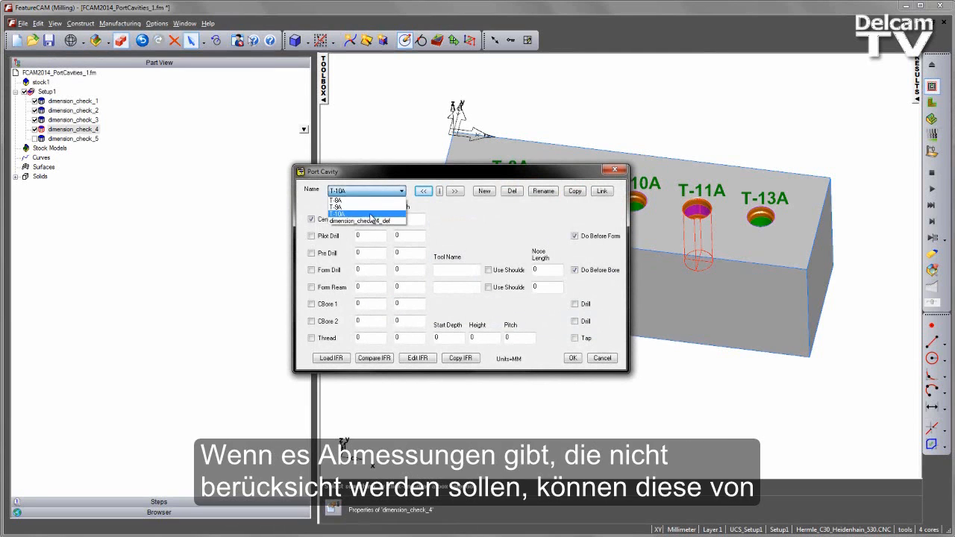
{"action": "left_click", "coordinate": [371, 222]}
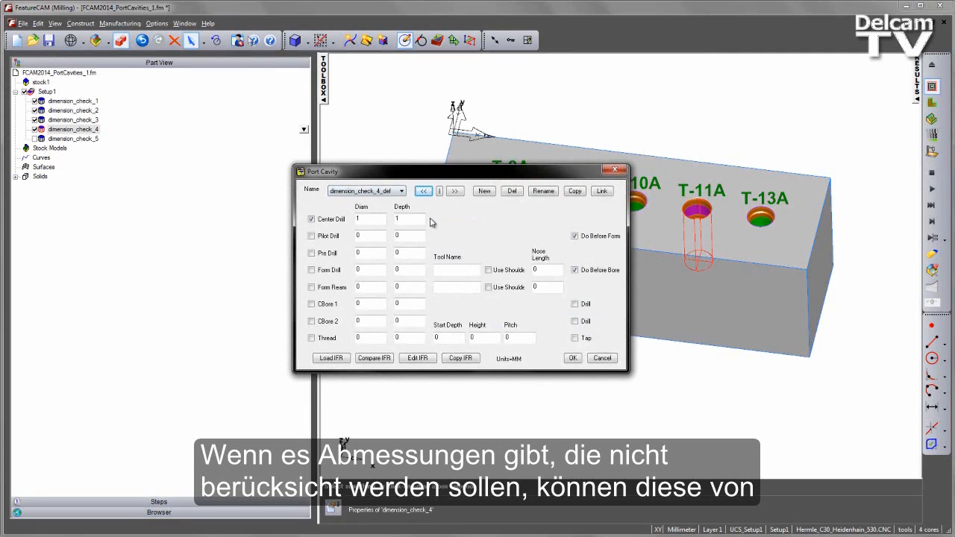
{"action": "left_click", "coordinate": [512, 191]}
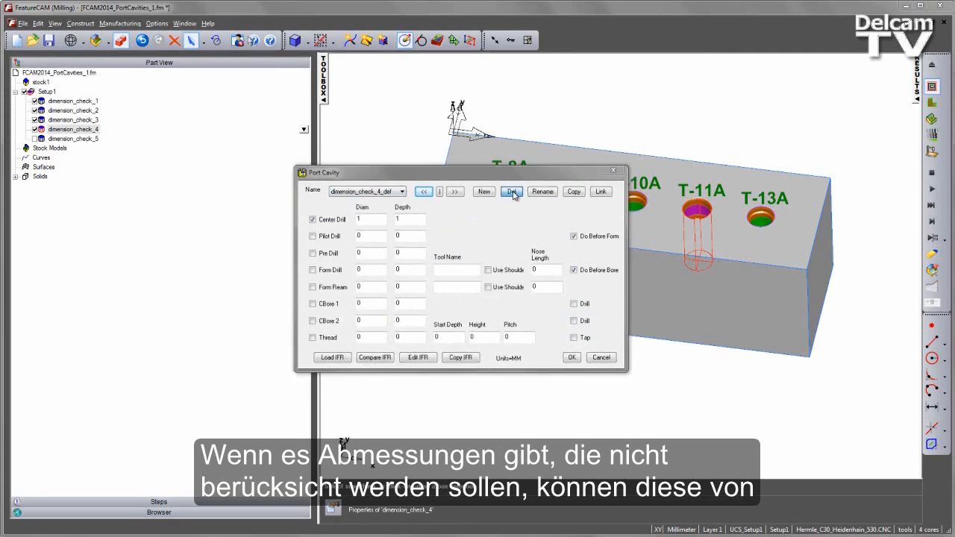
{"action": "left_click", "coordinate": [541, 293]}
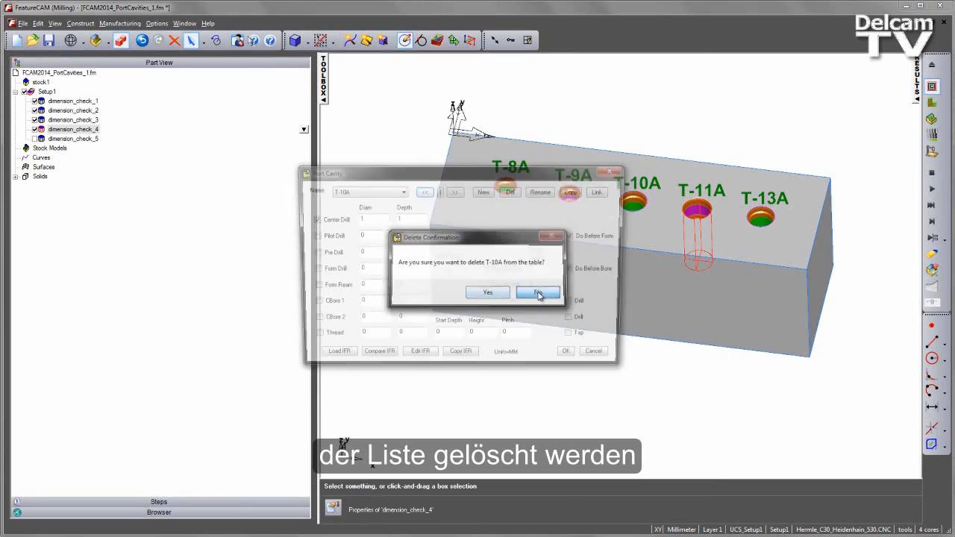
Keep the T-10A entry and delete the dimension_check_4_def cavity definition from the table.
{"action": "left_click", "coordinate": [401, 191]}
{"action": "left_click", "coordinate": [377, 221]}
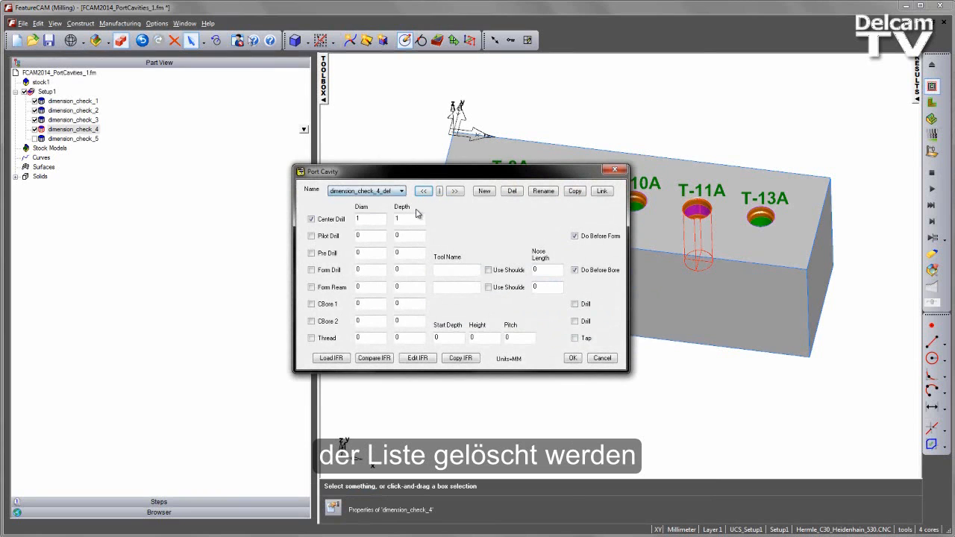
{"action": "left_click", "coordinate": [512, 192]}
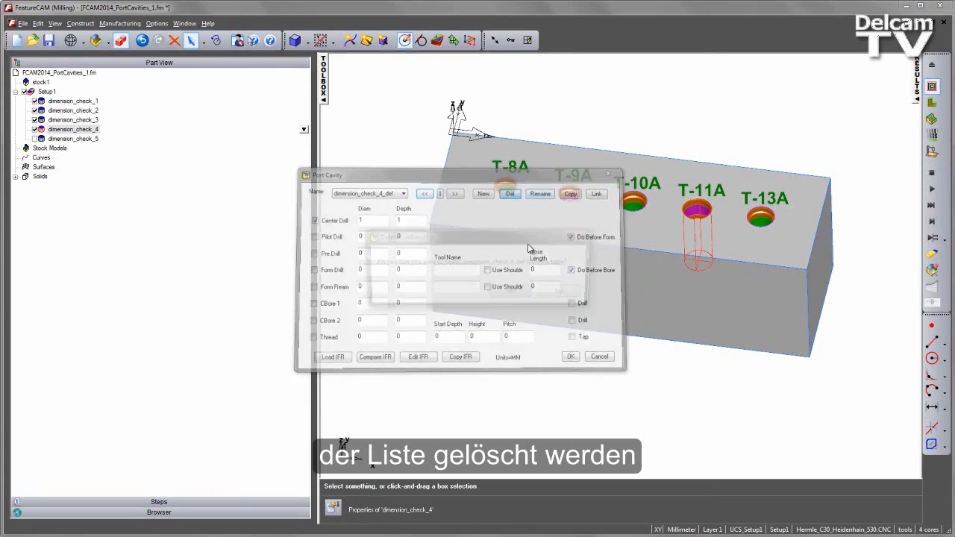
{"action": "left_click", "coordinate": [526, 291]}
Review the diameters, depths and chamfers of all levels in the T-10A cavity definition, leaving them unedited.
{"action": "left_click", "coordinate": [388, 192]}
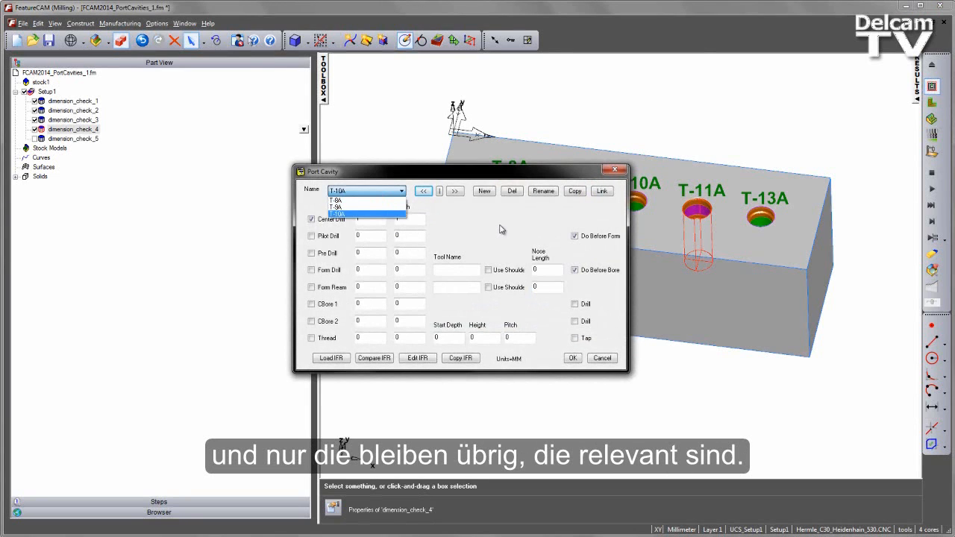
{"action": "left_click", "coordinate": [397, 215]}
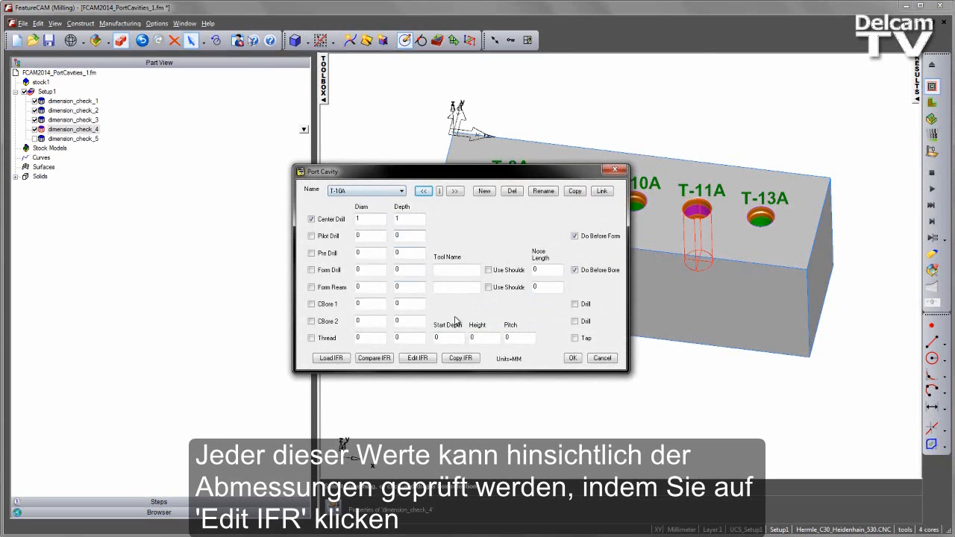
{"action": "left_click", "coordinate": [418, 358]}
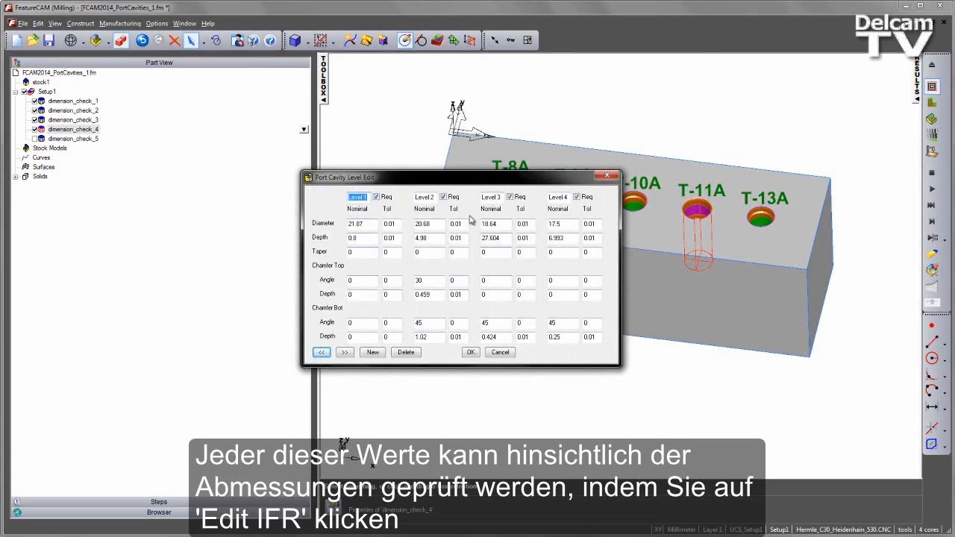
{"action": "left_click", "coordinate": [346, 353]}
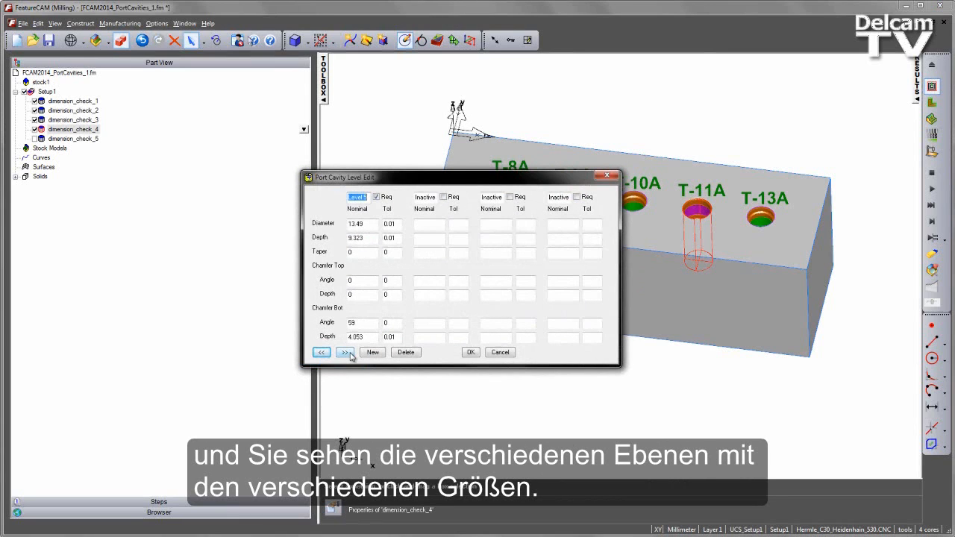
{"action": "left_click", "coordinate": [494, 353]}
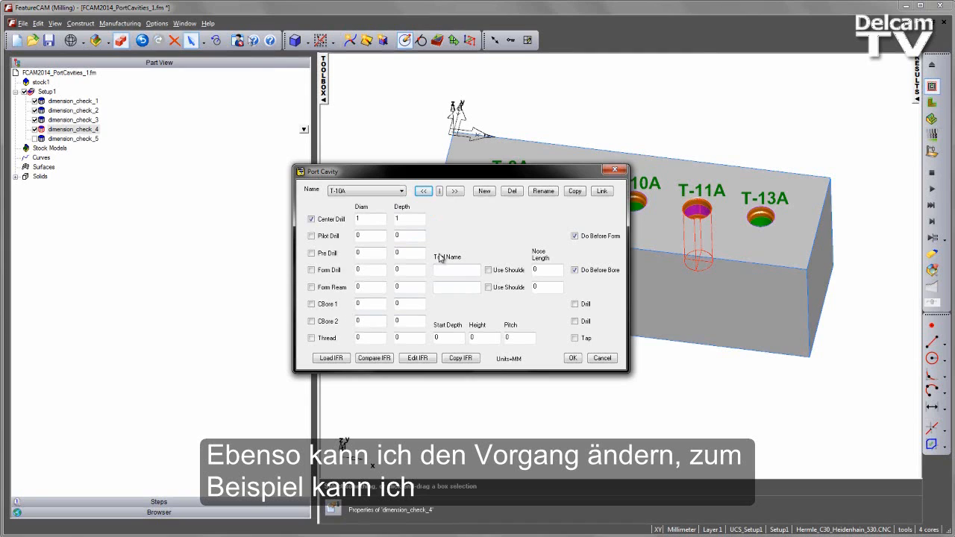
Enable the Pilot Drill, Form Drill, Form Ream and Thread operations for the T-10A cavity.
{"action": "left_click", "coordinate": [312, 236]}
{"action": "left_click", "coordinate": [312, 270]}
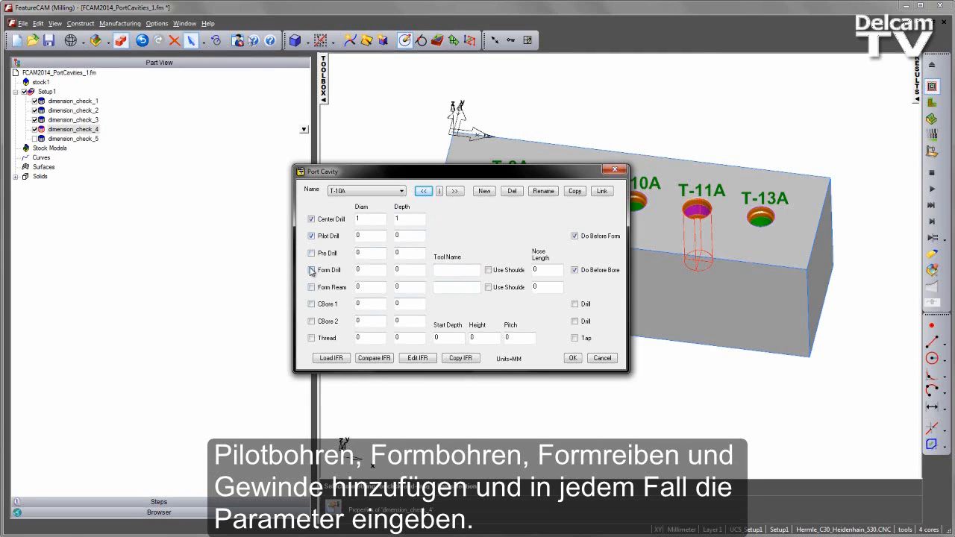
{"action": "left_click", "coordinate": [312, 288]}
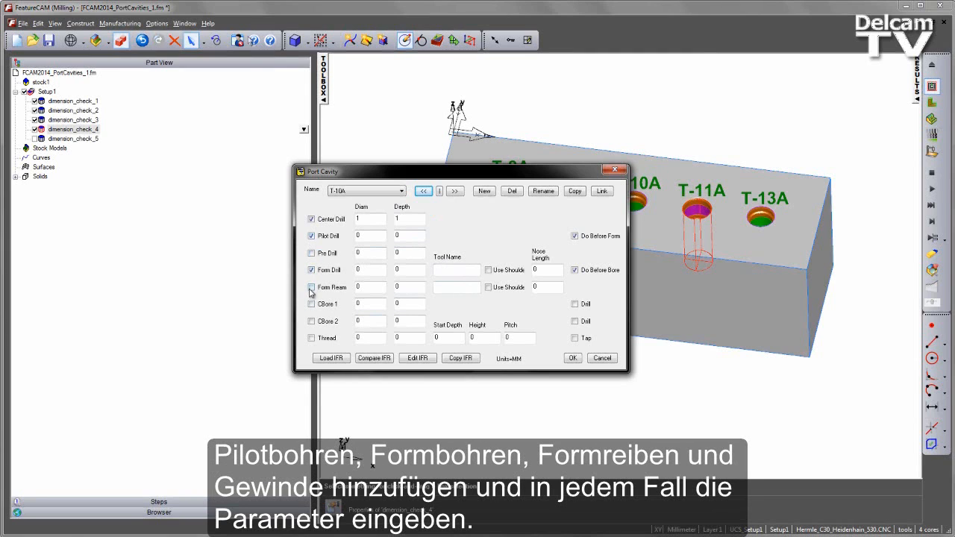
{"action": "left_click", "coordinate": [312, 338]}
Set T-10A's pilot drill to 8 mm diameter and 20 mm depth, and save the cavity definition.
{"action": "double_click", "coordinate": [413, 236]}
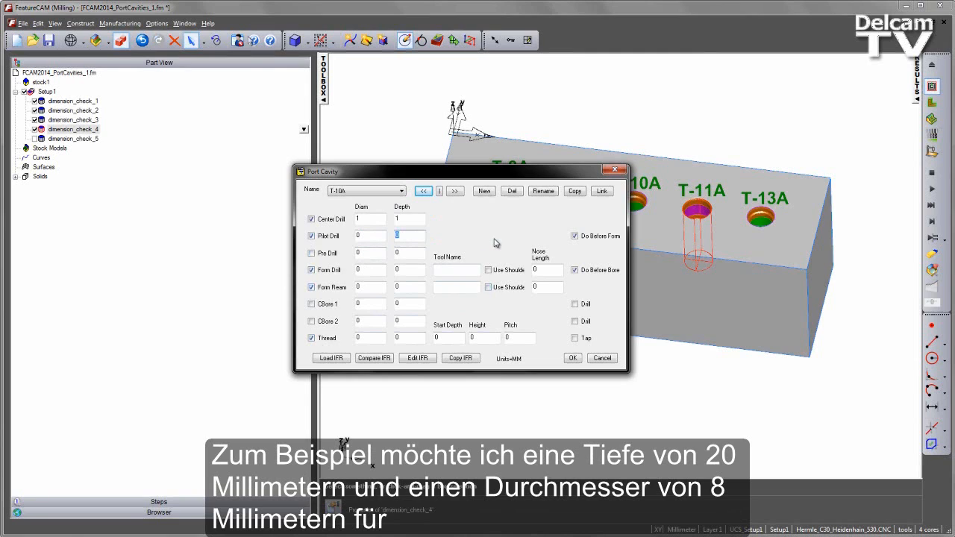
{"action": "left_click_drag", "start_coordinate": [366, 240], "coordinate": [296, 241]}
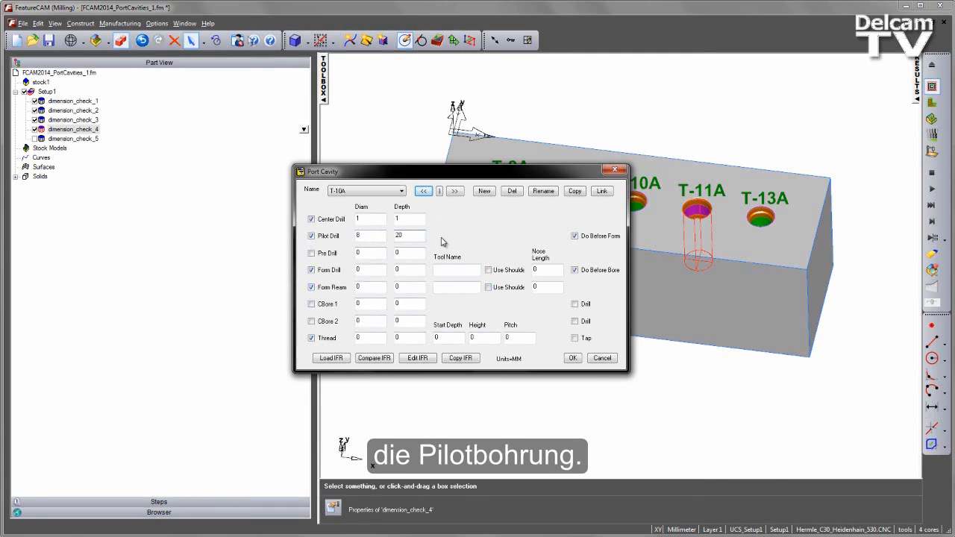
{"action": "left_click", "coordinate": [573, 358]}
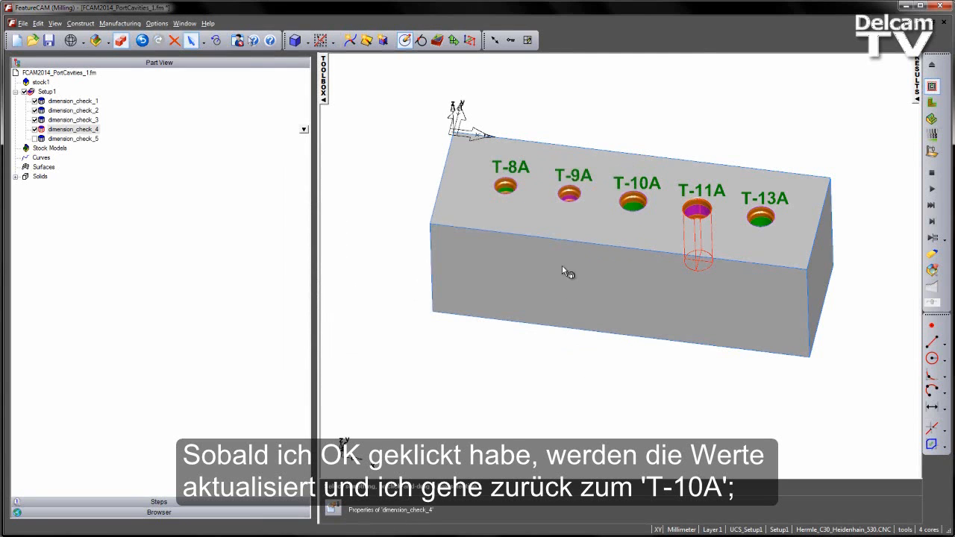
Reopen the port cavity definitions, refresh the T-10A entry to check its stored operation parameters, and close without changes.
{"action": "left_click", "coordinate": [527, 41]}
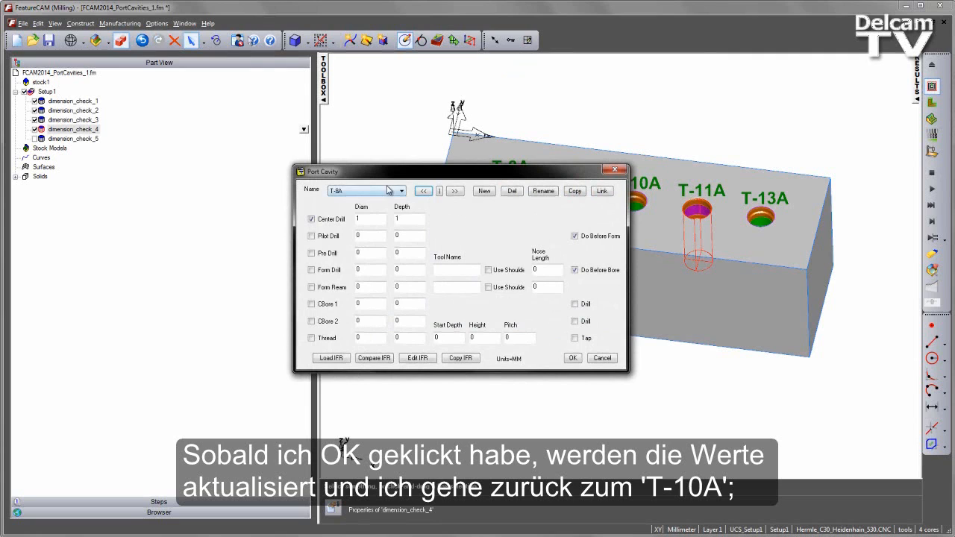
{"action": "left_click", "coordinate": [388, 190]}
{"action": "left_click", "coordinate": [369, 216]}
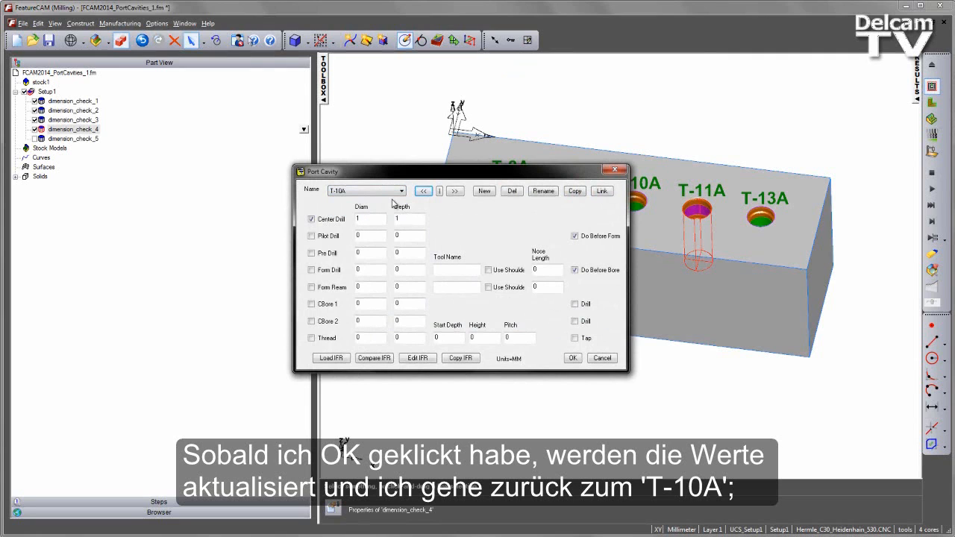
{"action": "left_click", "coordinate": [440, 191]}
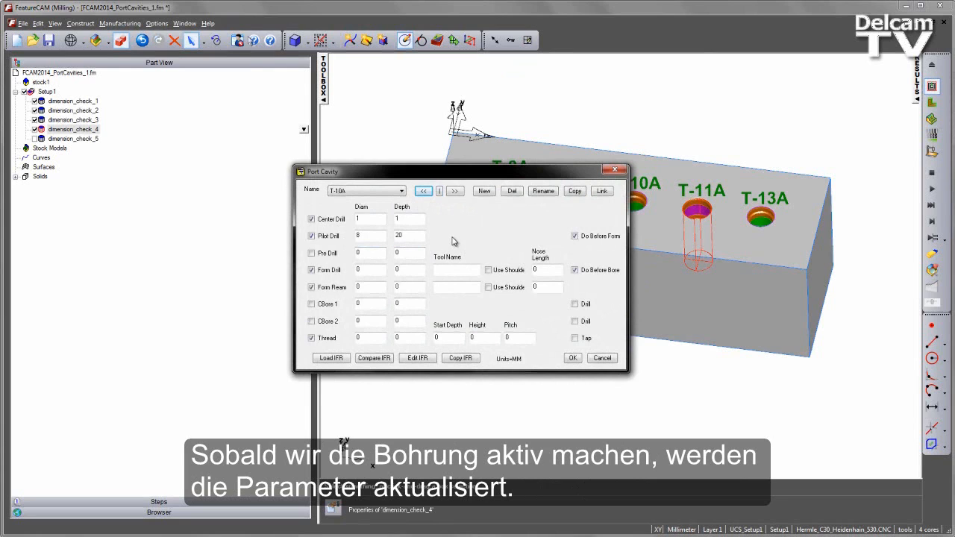
{"action": "left_click", "coordinate": [604, 360]}
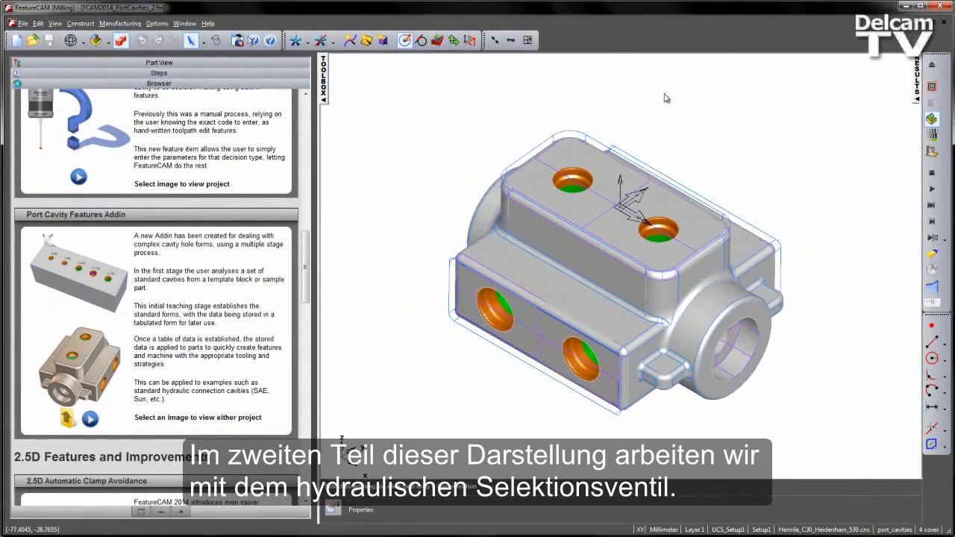
Examine the valve body's port holes from several sides and the existing face and round features in Setup1.
{"action": "middle_click_drag", "start_coordinate": [670, 337], "coordinate": [471, 228]}
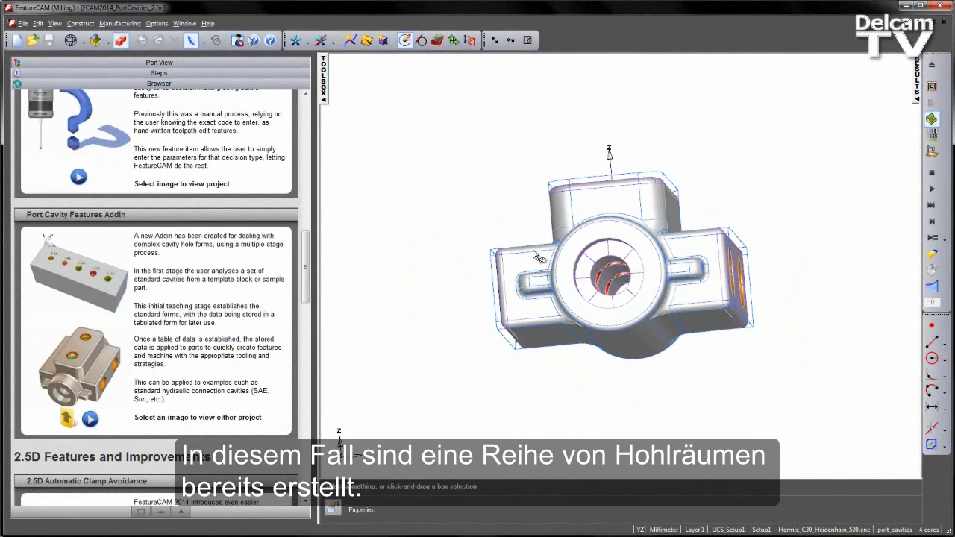
{"action": "middle_click_drag", "start_coordinate": [541, 257], "coordinate": [711, 284]}
{"action": "middle_click_drag", "start_coordinate": [636, 235], "coordinate": [561, 288]}
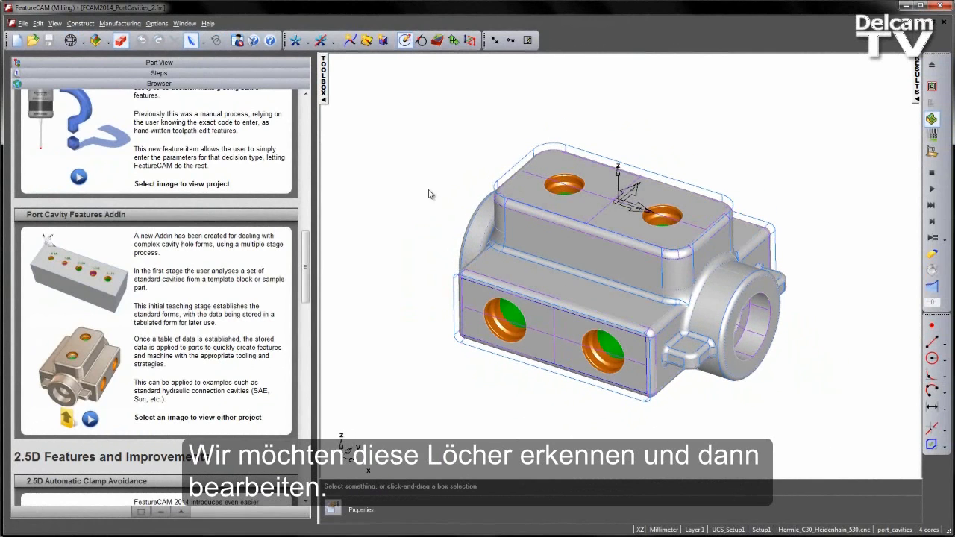
{"action": "left_click", "coordinate": [242, 63]}
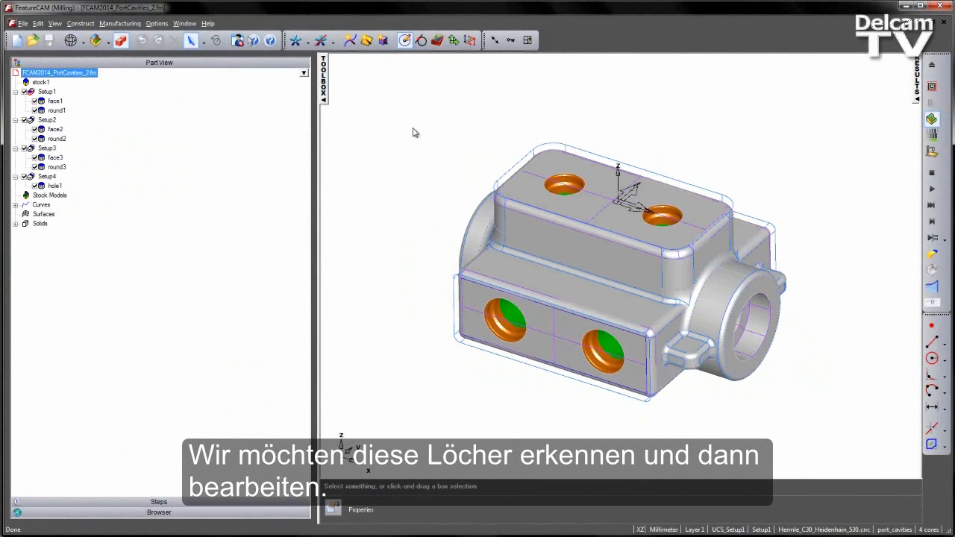
{"action": "left_click", "coordinate": [50, 102]}
{"action": "left_click", "coordinate": [55, 111]}
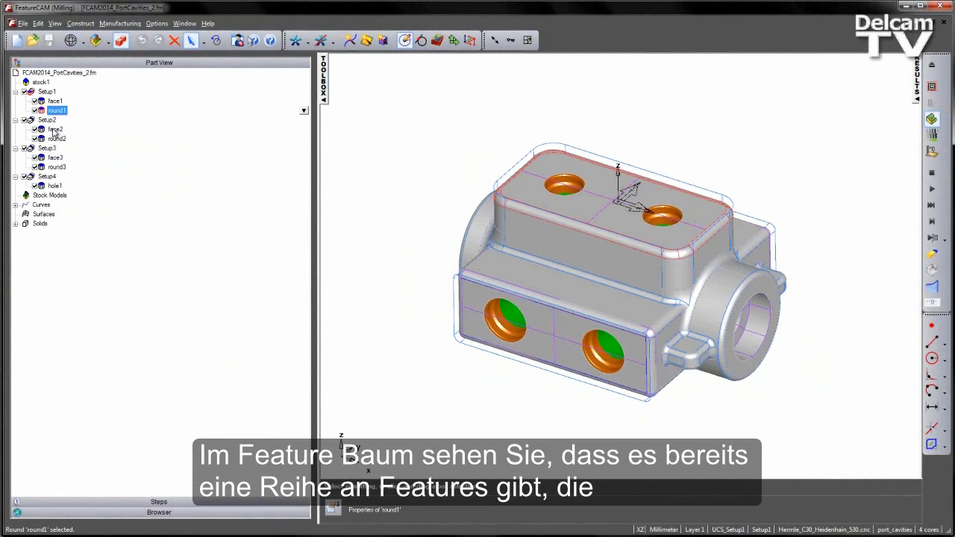
{"action": "left_click", "coordinate": [48, 95]}
{"action": "middle_click_drag", "start_coordinate": [578, 168], "coordinate": [621, 183]}
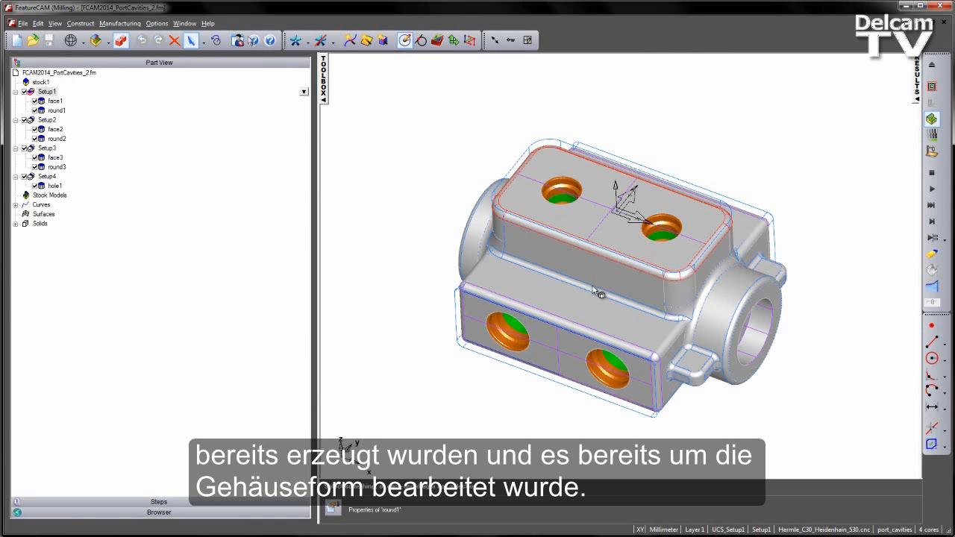
Run the 3D simulation of the existing features, inspect the machined valve body, and clear the simulation.
{"action": "left_click", "coordinate": [933, 191]}
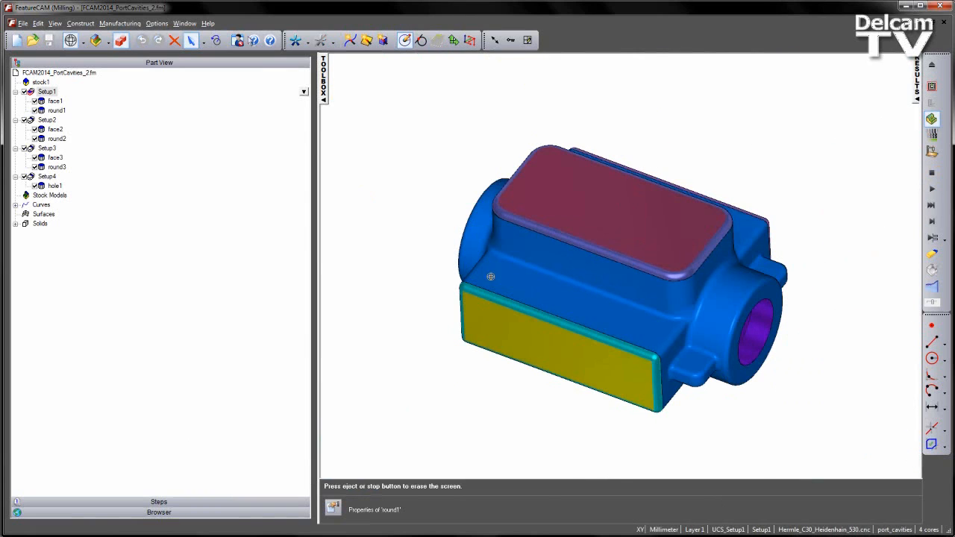
{"action": "middle_click_drag", "start_coordinate": [490, 276], "coordinate": [866, 291]}
{"action": "middle_click_drag", "start_coordinate": [547, 312], "coordinate": [485, 292]}
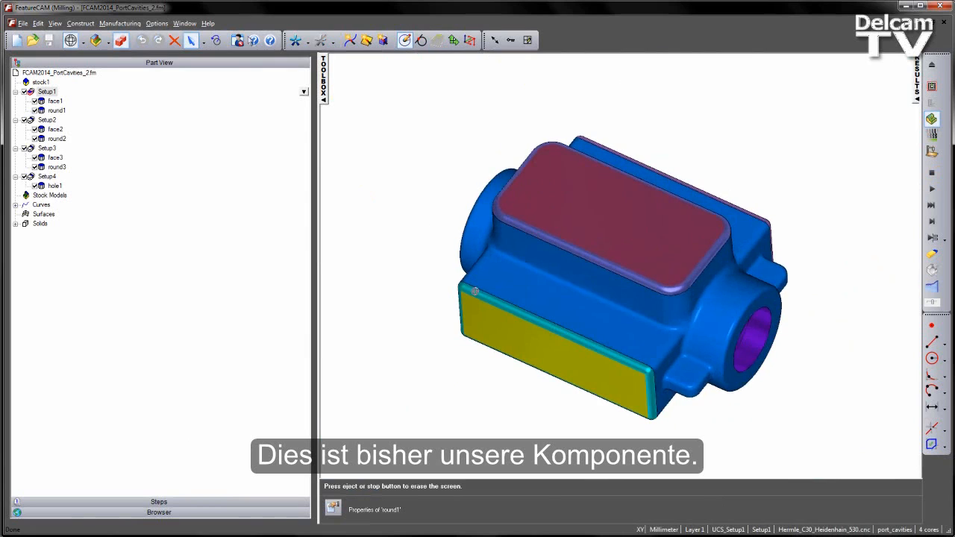
{"action": "left_click", "coordinate": [931, 174]}
{"action": "left_click", "coordinate": [754, 150]}
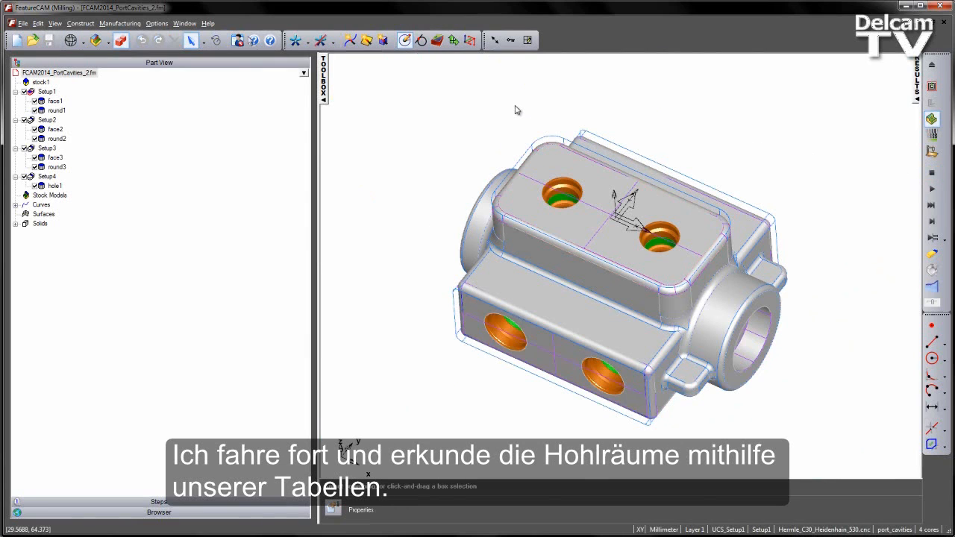
Configure port cavity recognition to activate Ports Only with the 1 Sun (mm) table.
{"action": "left_click", "coordinate": [510, 41]}
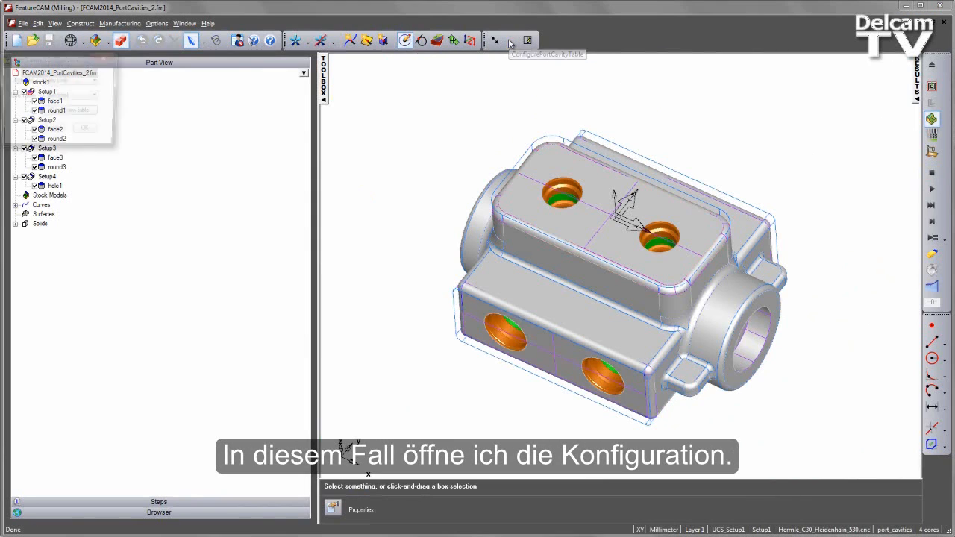
{"action": "left_click_drag", "start_coordinate": [61, 64], "coordinate": [179, 67]}
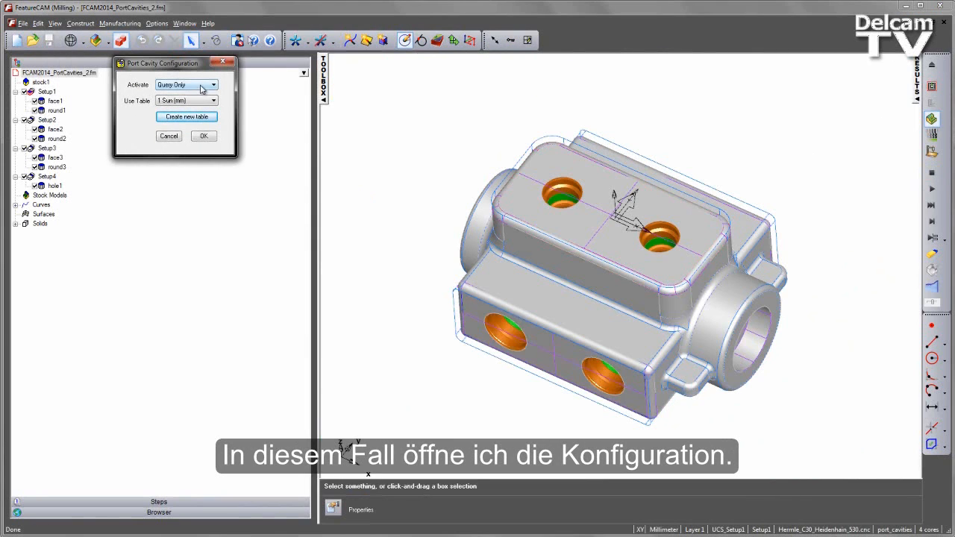
{"action": "left_click", "coordinate": [201, 86]}
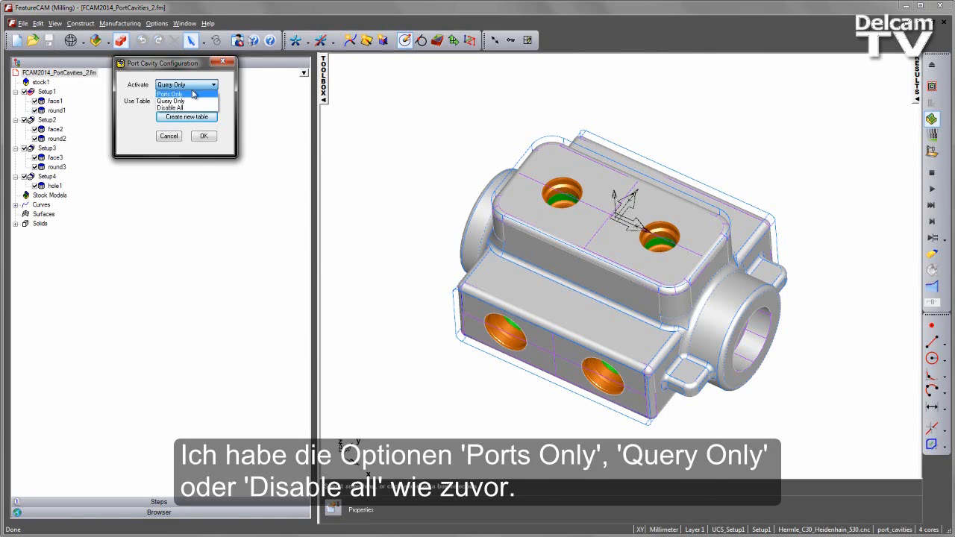
{"action": "left_click", "coordinate": [196, 94]}
{"action": "left_click", "coordinate": [210, 101]}
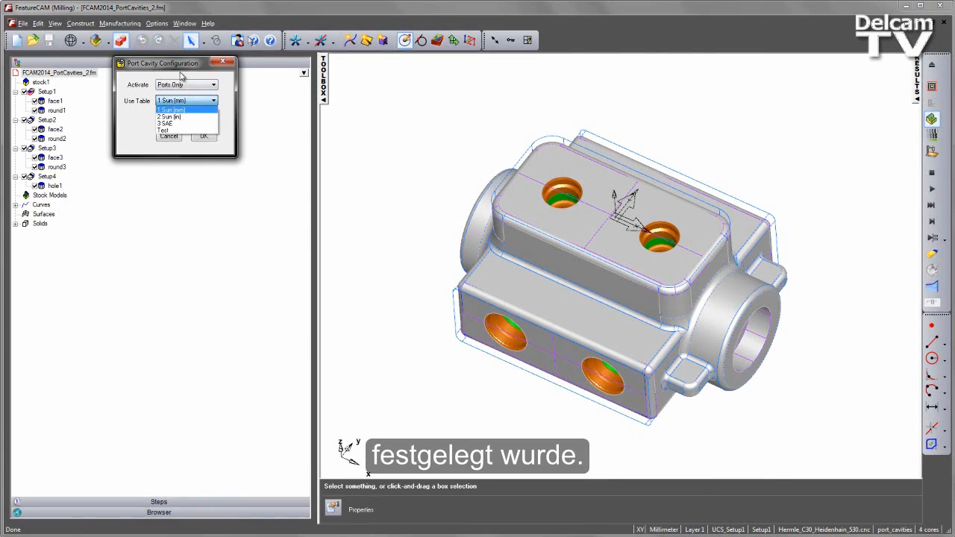
{"action": "left_click", "coordinate": [181, 77]}
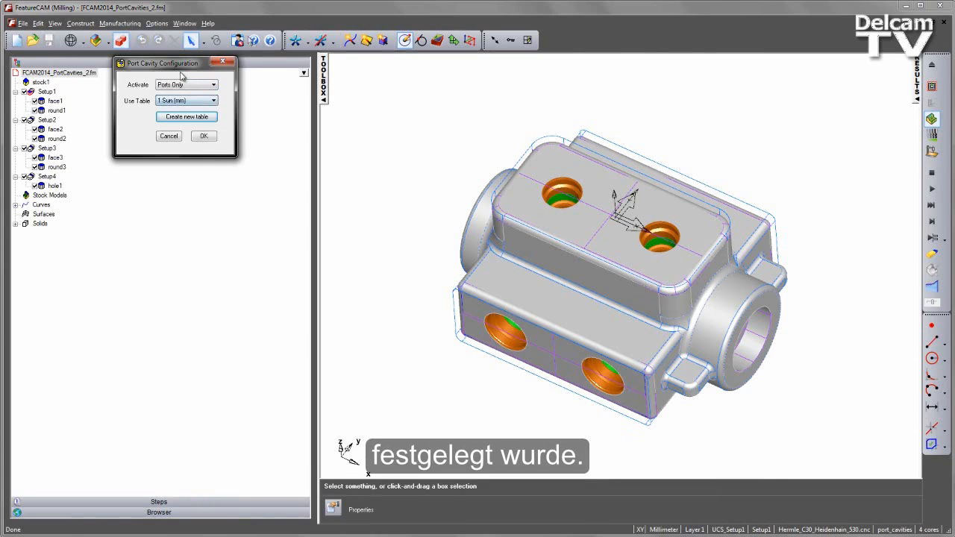
{"action": "left_click", "coordinate": [204, 136]}
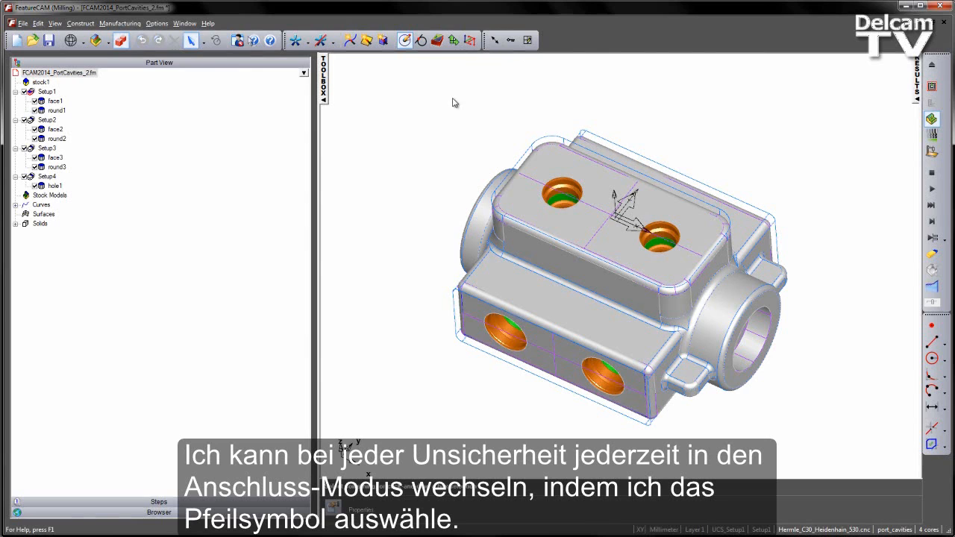
Create hole features along the Setup1 Z-axis with feature recognition, constructing multiple holes and including all recognized ones.
{"action": "left_click", "coordinate": [437, 40]}
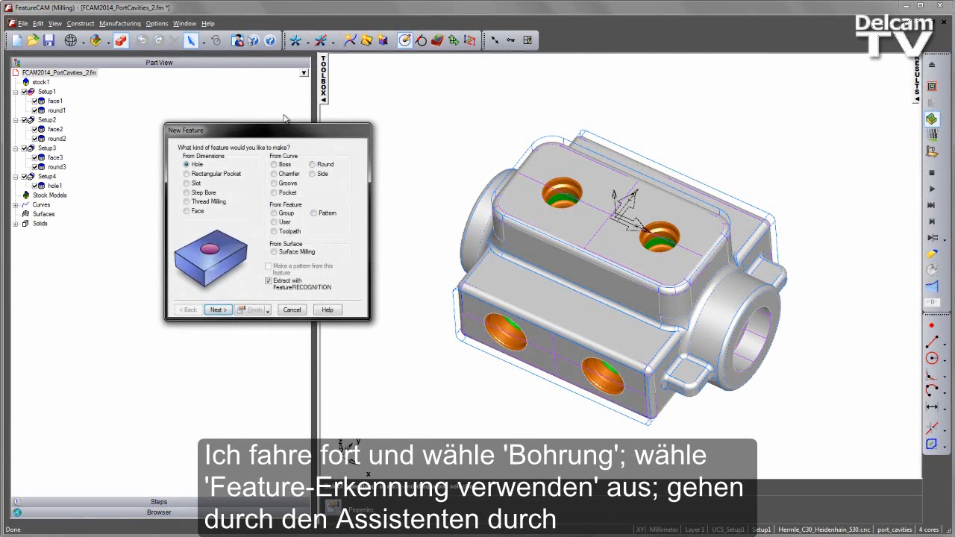
{"action": "left_click", "coordinate": [217, 311]}
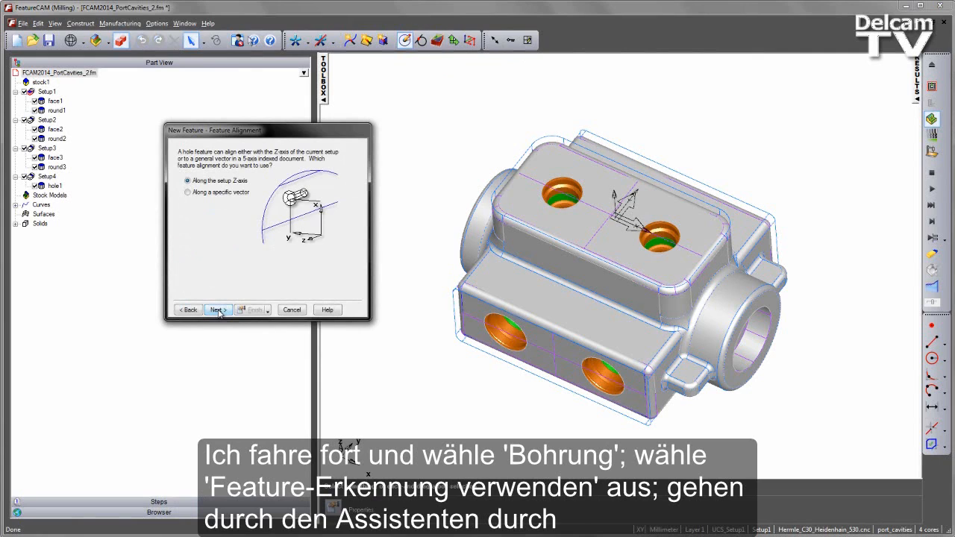
{"action": "left_click", "coordinate": [218, 311]}
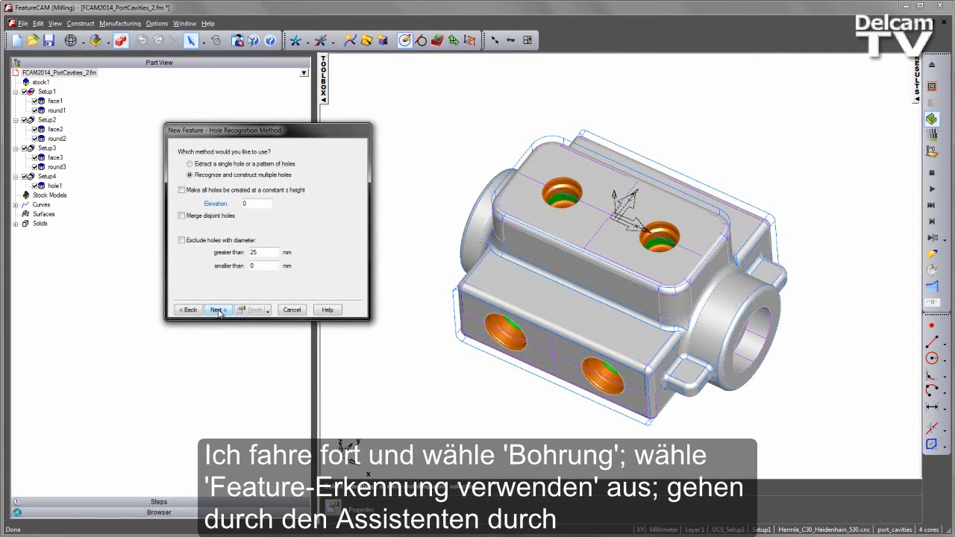
{"action": "left_click", "coordinate": [217, 311]}
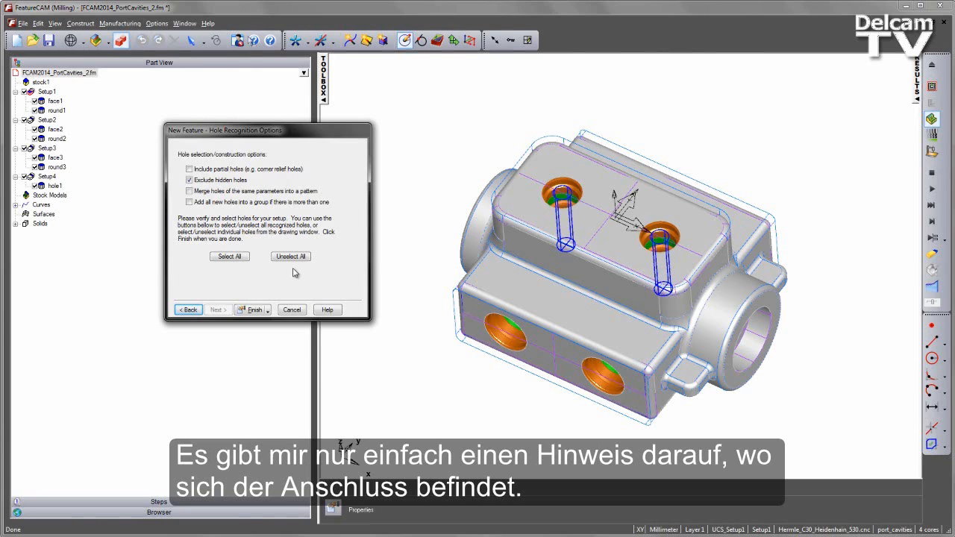
{"action": "left_click", "coordinate": [230, 256]}
{"action": "left_click", "coordinate": [253, 309]}
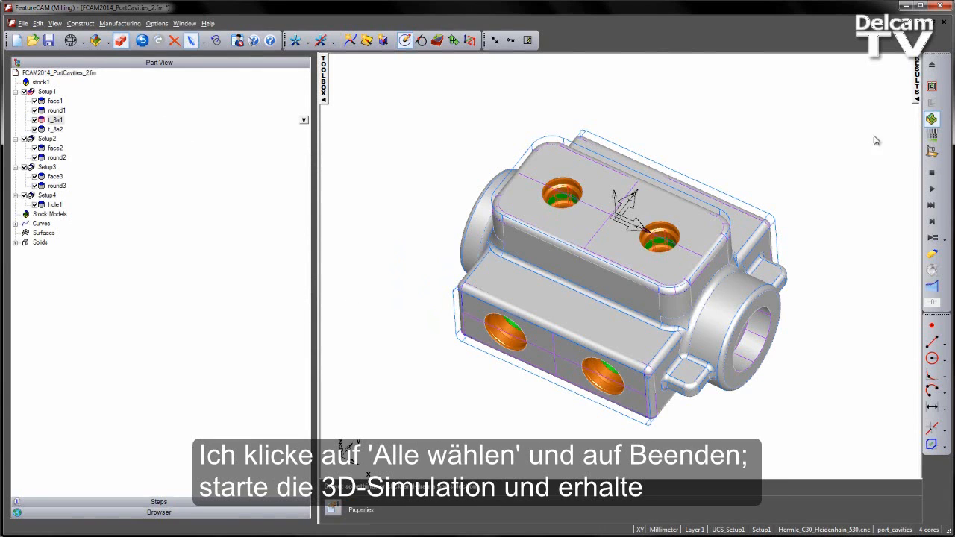
Run the 3D simulation with the new port cavity features and inspect the two machined top ports.
{"action": "left_click", "coordinate": [932, 189]}
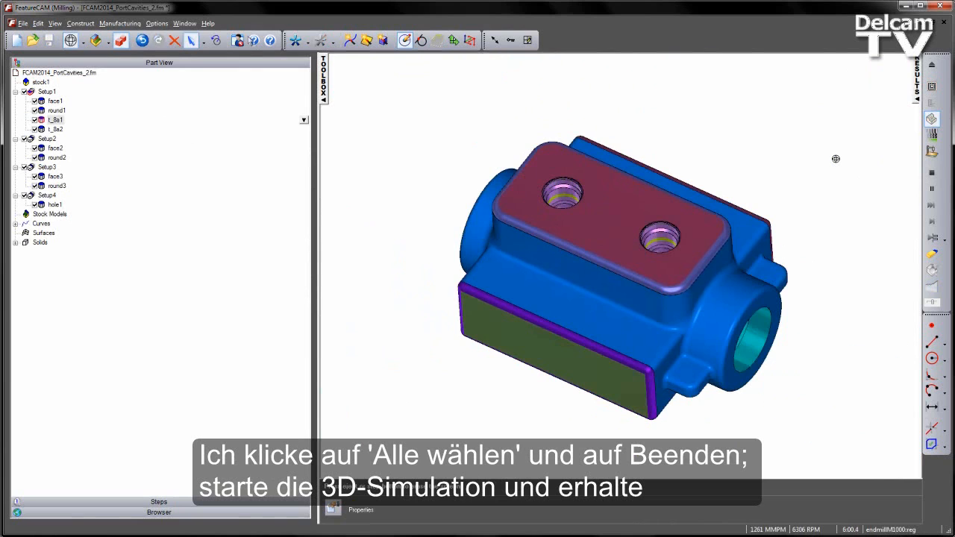
{"action": "middle_click_drag", "start_coordinate": [554, 166], "coordinate": [555, 244]}
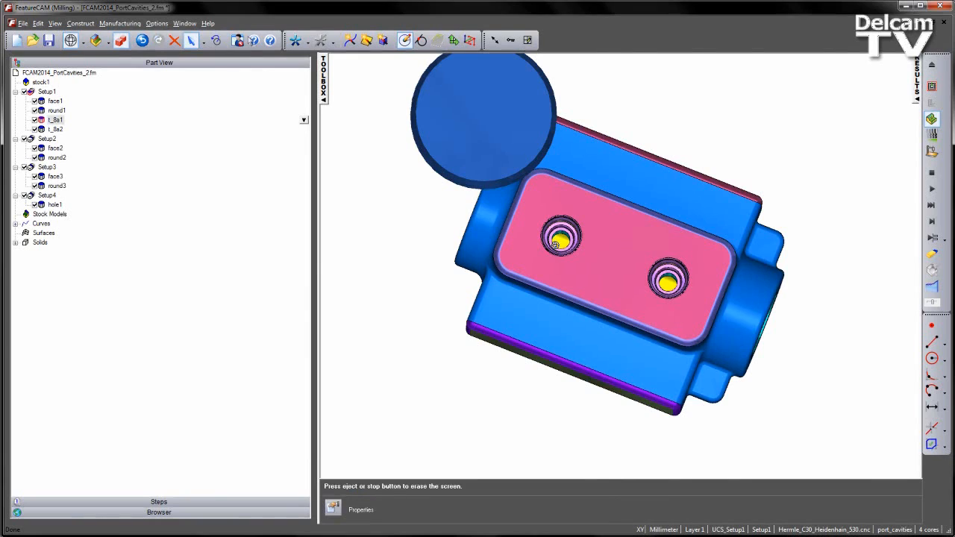